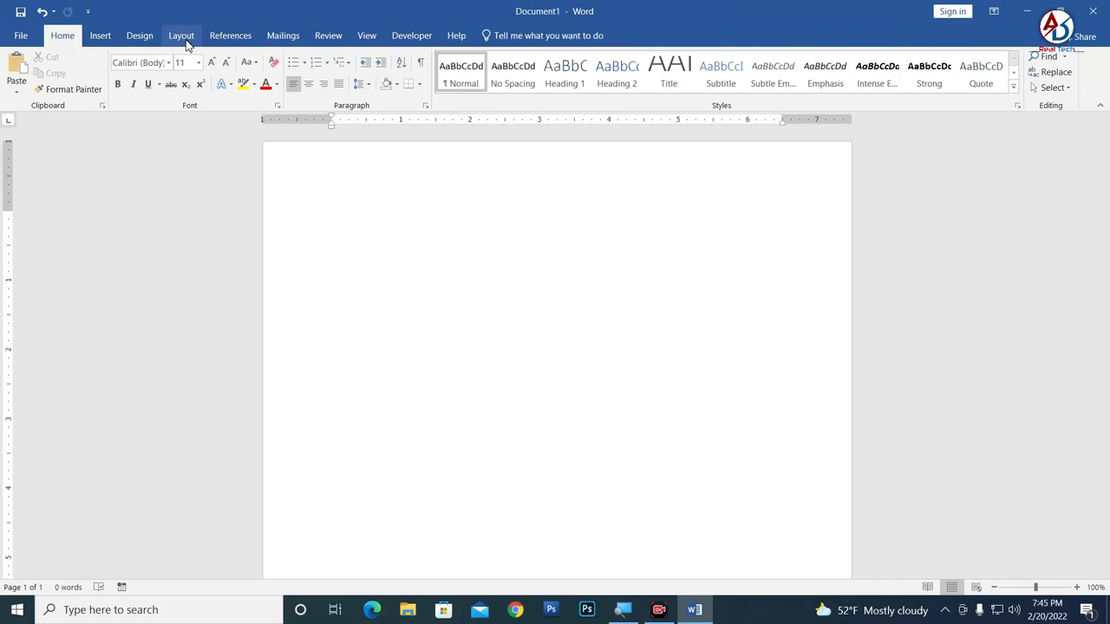
# Step: Set the page size to A4 and the orientation to landscape
pyautogui.click(181, 36)
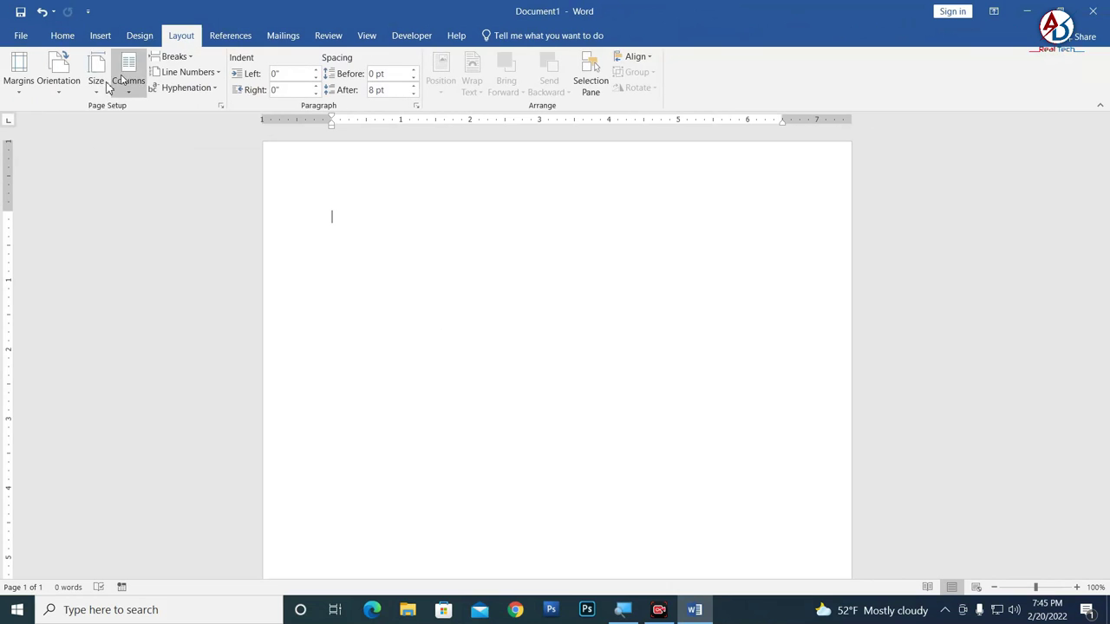
pyautogui.click(96, 83)
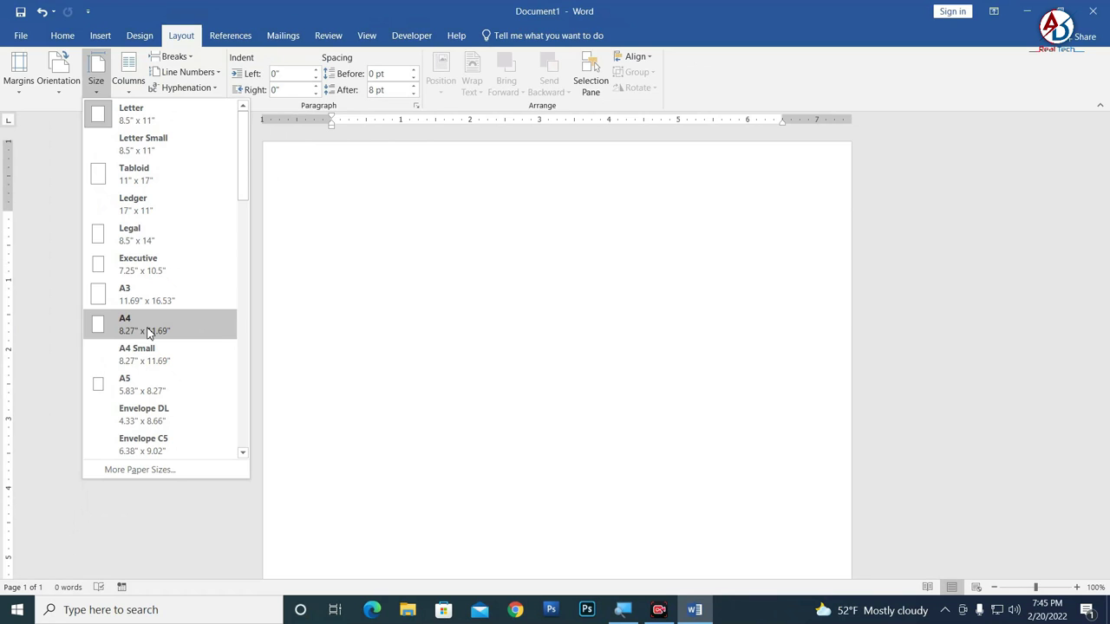
pyautogui.click(147, 330)
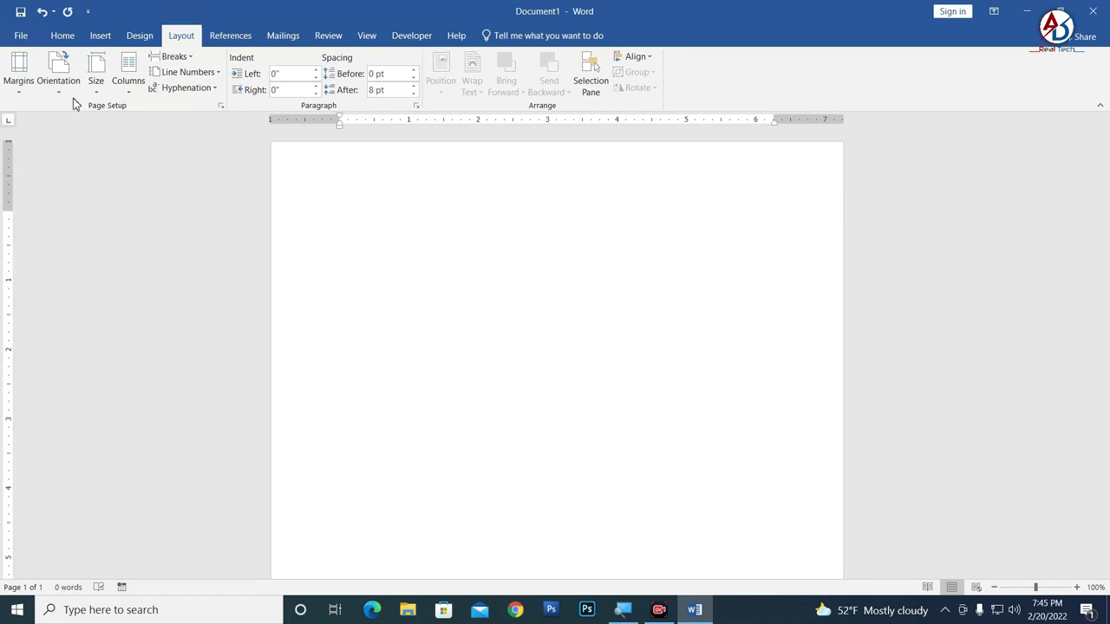
pyautogui.click(66, 98)
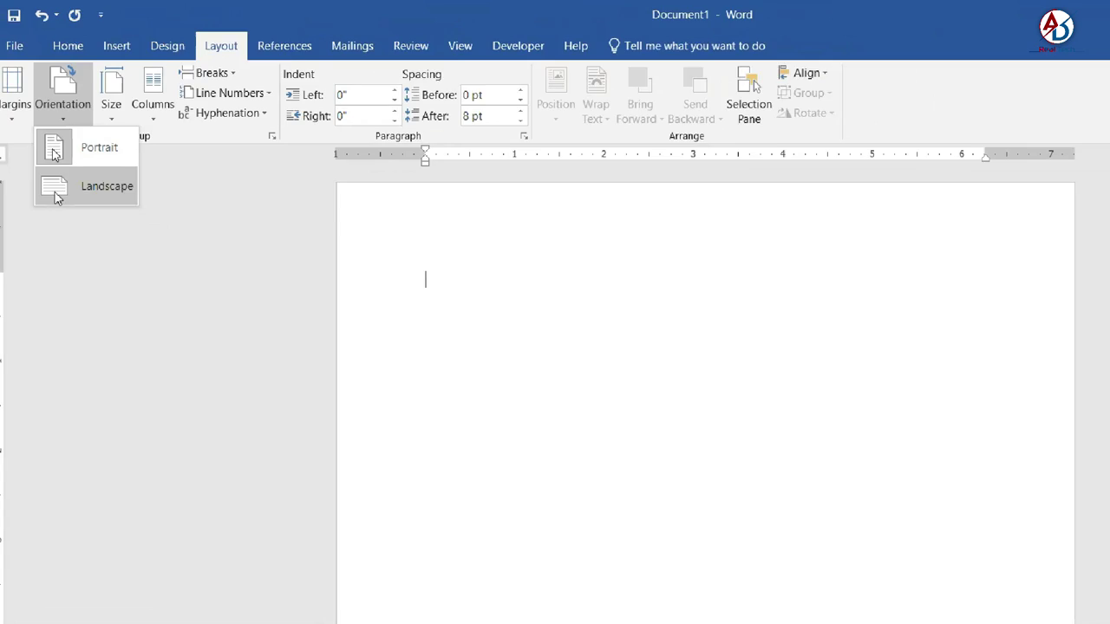
pyautogui.click(57, 211)
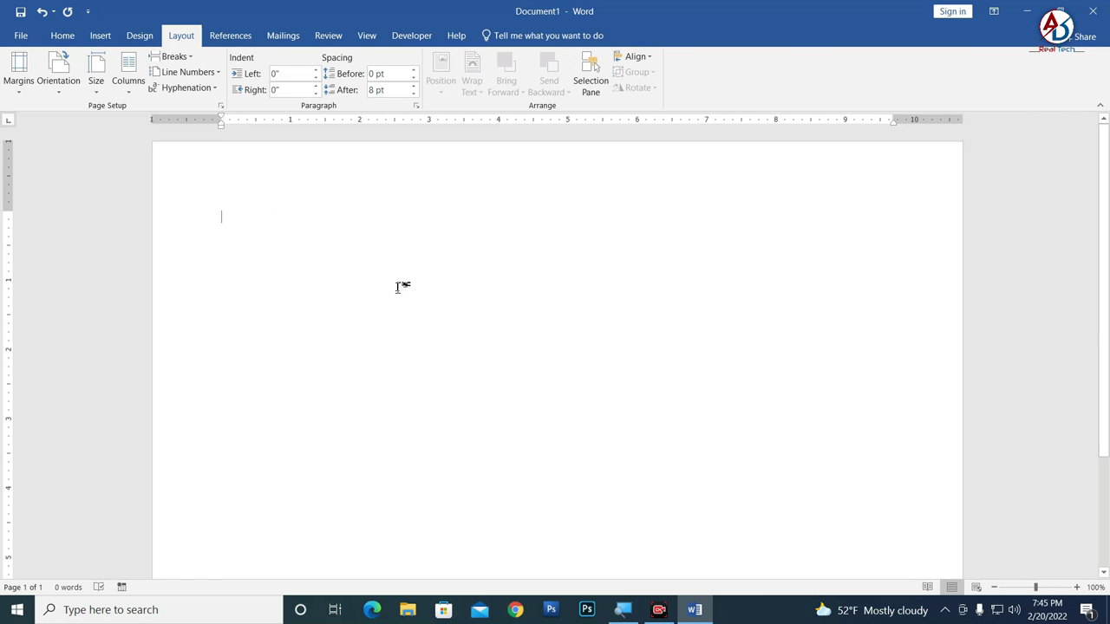
pyautogui.scroll(-3, 330, 275)
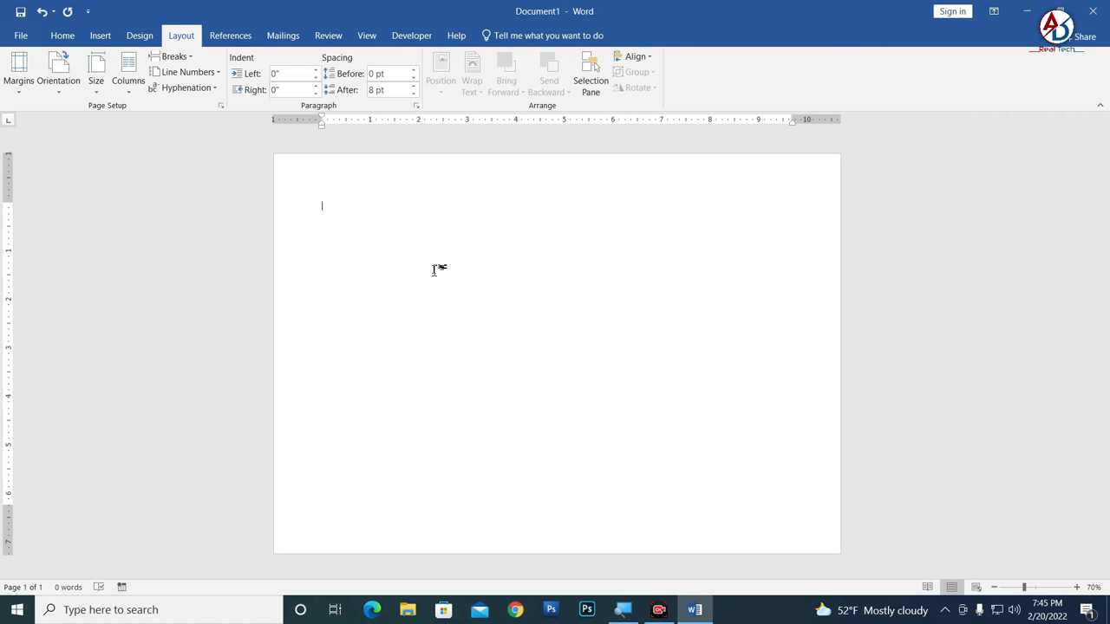
# Step: Preview the built-in watermark gallery on the Design tab and close it without applying any
pyautogui.click(137, 36)
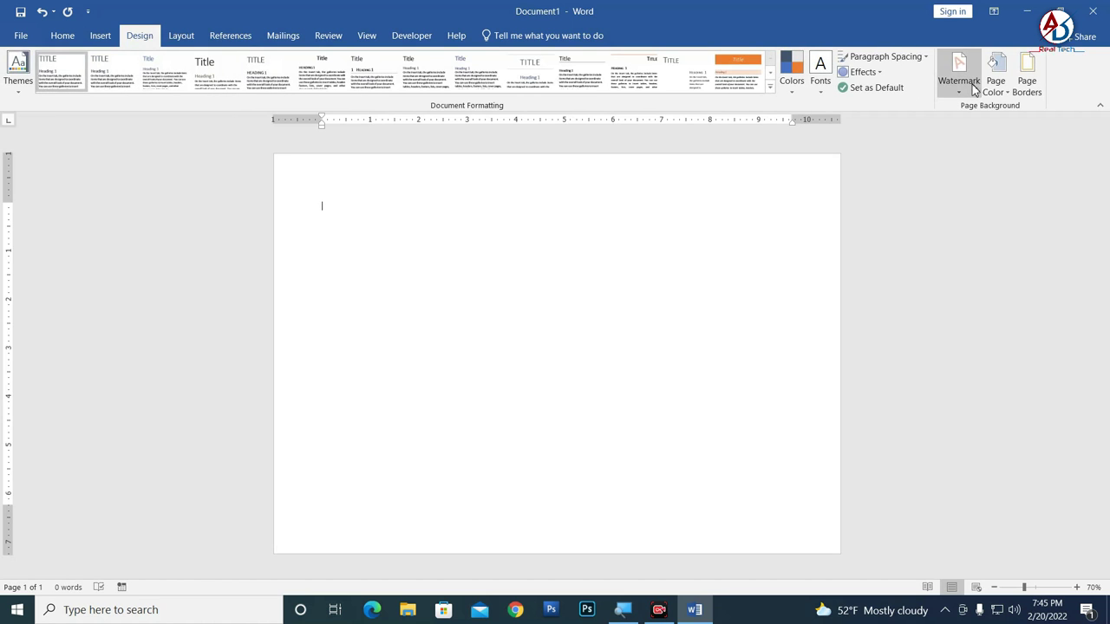
pyautogui.click(958, 74)
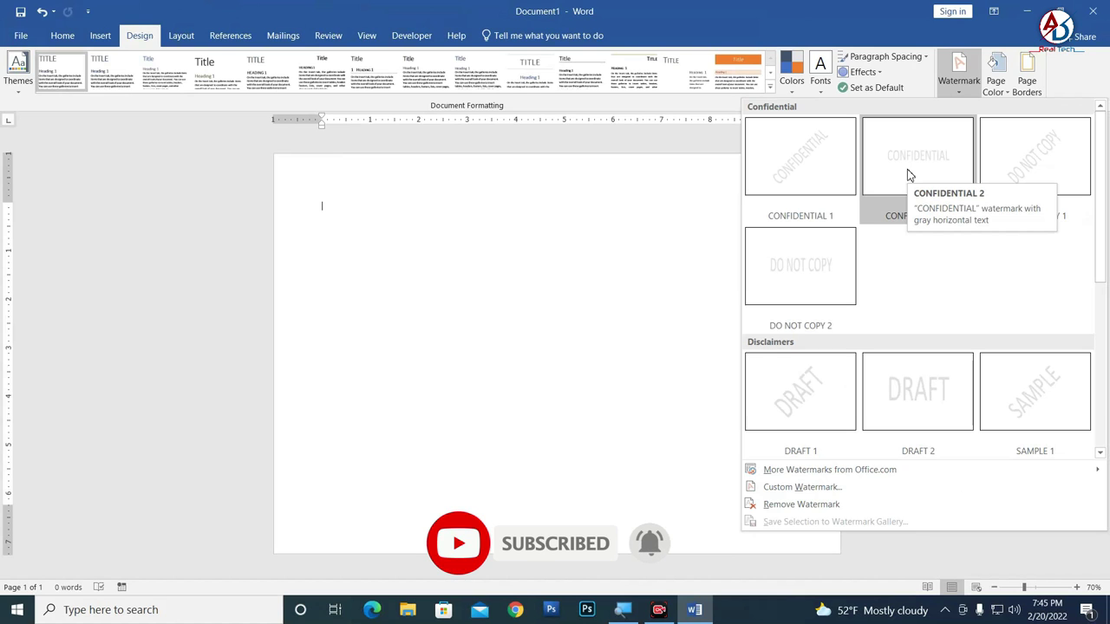
pyautogui.click(604, 229)
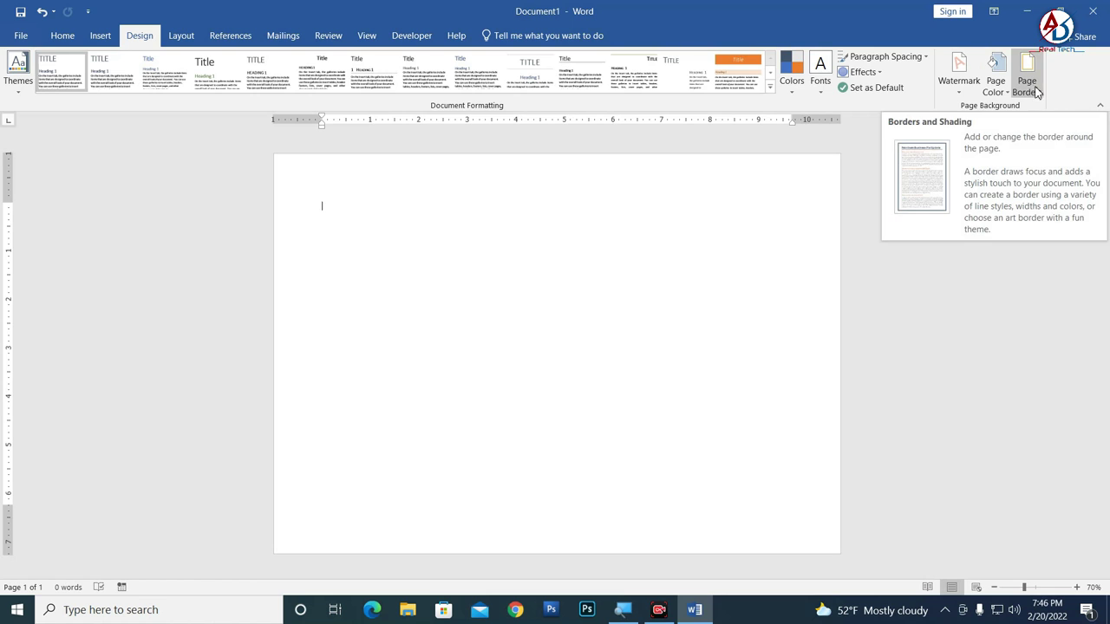
# Step: In Page Borders, pick the vine-leaf pattern from the Art list
pyautogui.click(1030, 87)
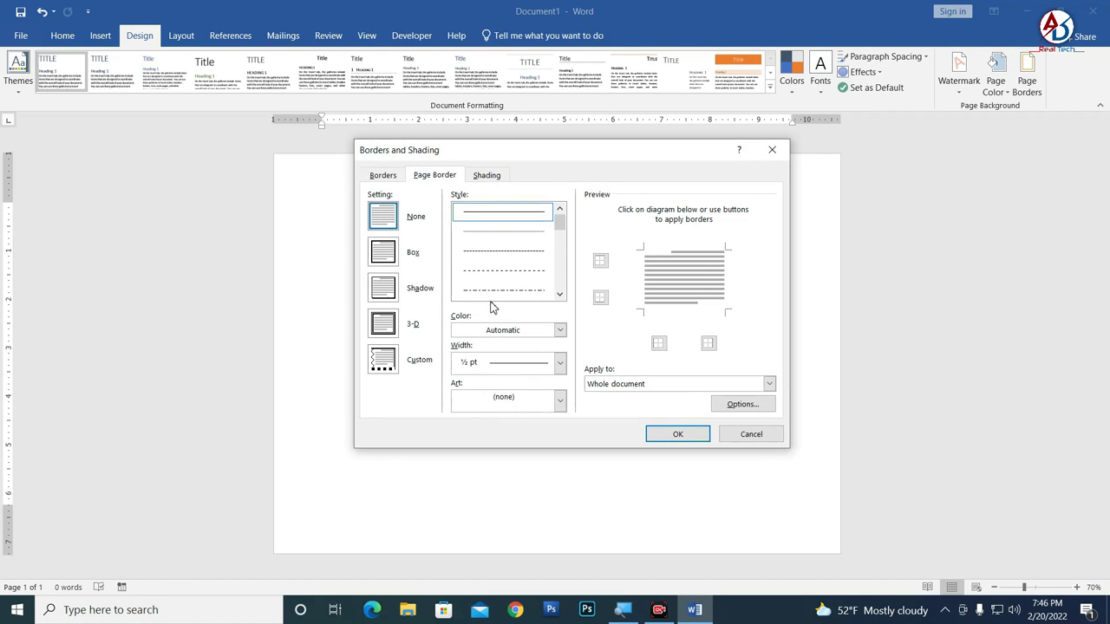
pyautogui.click(559, 400)
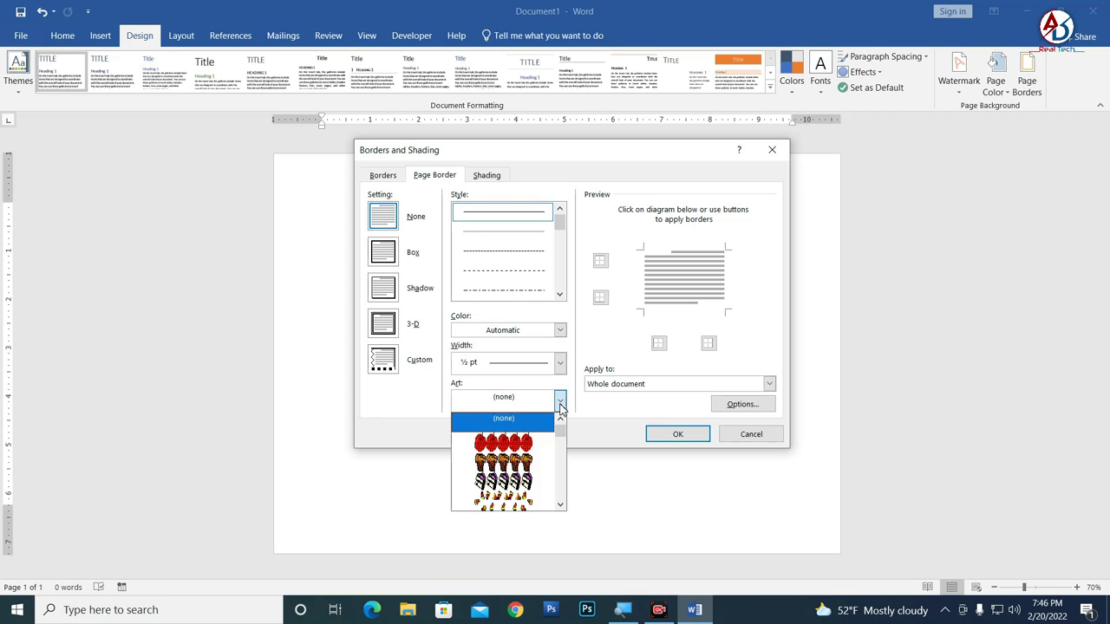
pyautogui.scroll(-2, 511, 464)
pyautogui.scroll(-2, 514, 468)
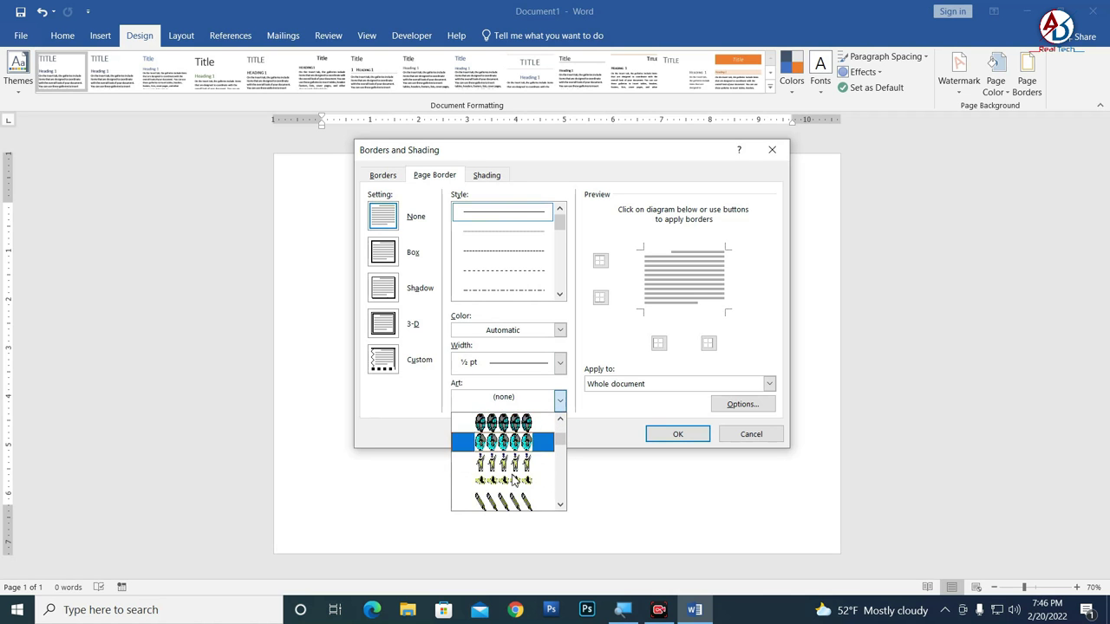
pyautogui.scroll(-2, 514, 469)
pyautogui.scroll(-1, 520, 481)
pyautogui.scroll(-2, 529, 490)
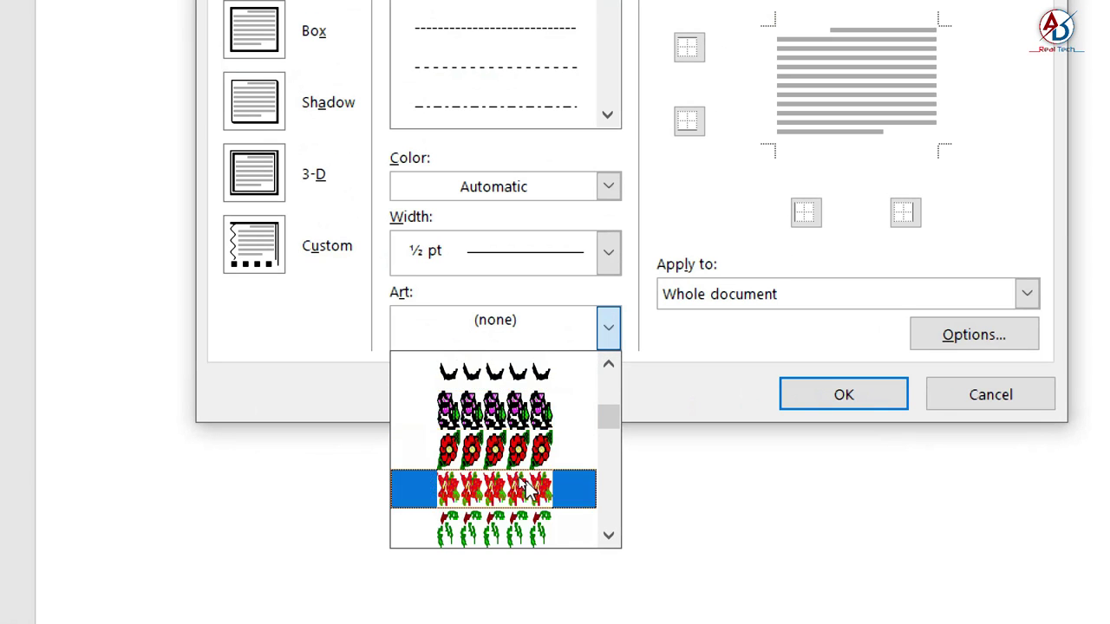
pyautogui.scroll(-2, 528, 490)
pyautogui.scroll(-2, 529, 490)
pyautogui.scroll(-1, 527, 492)
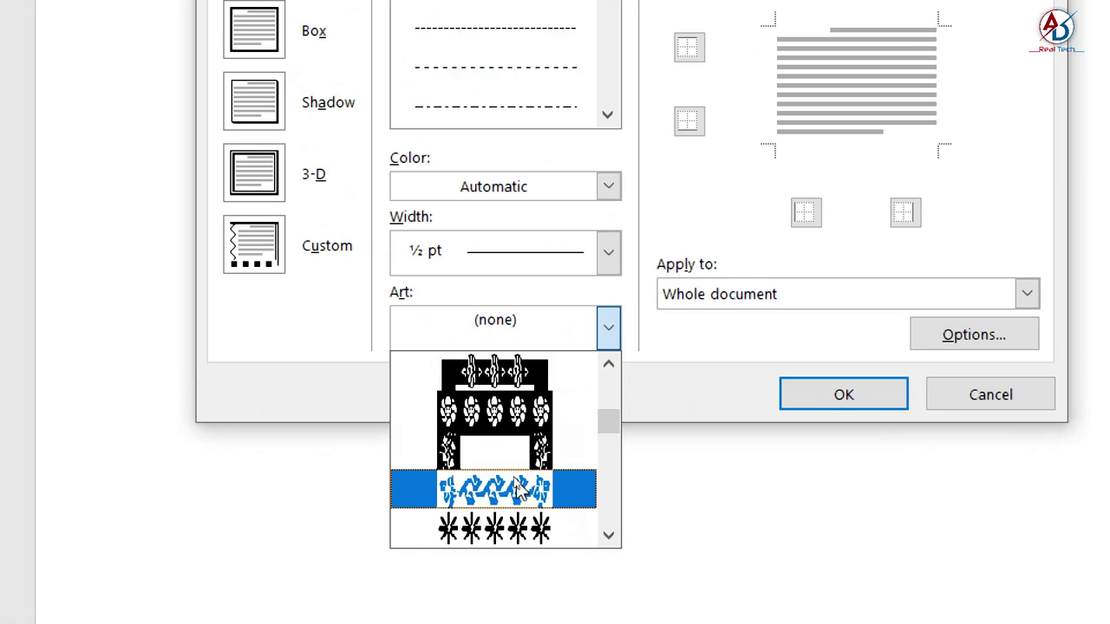
pyautogui.scroll(-2, 527, 490)
pyautogui.scroll(-1, 525, 487)
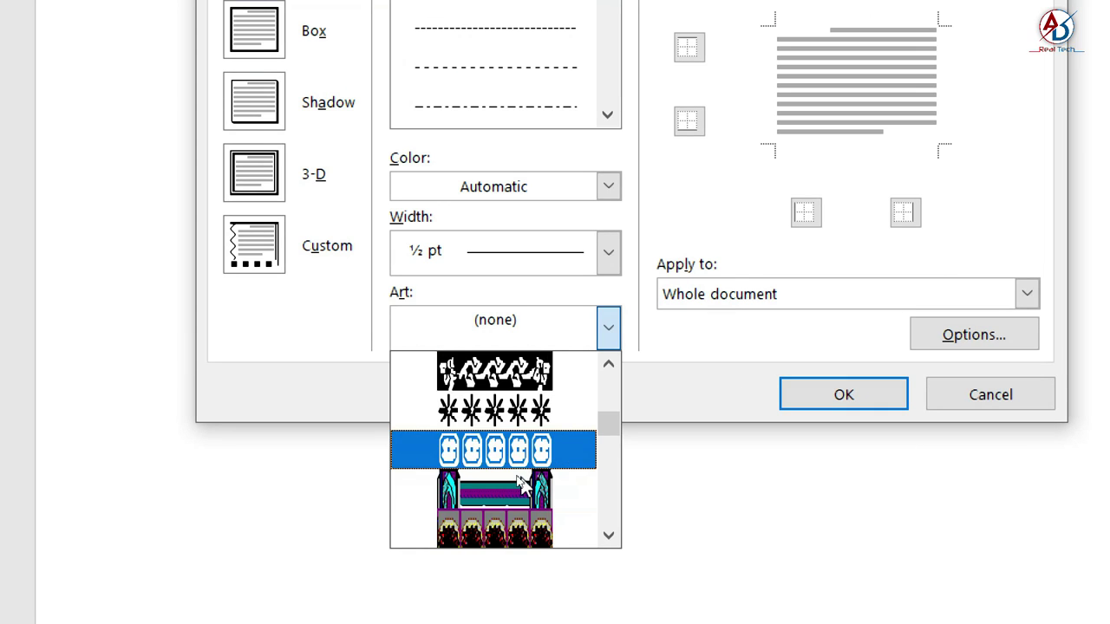
pyautogui.scroll(1, 512, 420)
pyautogui.click(511, 407)
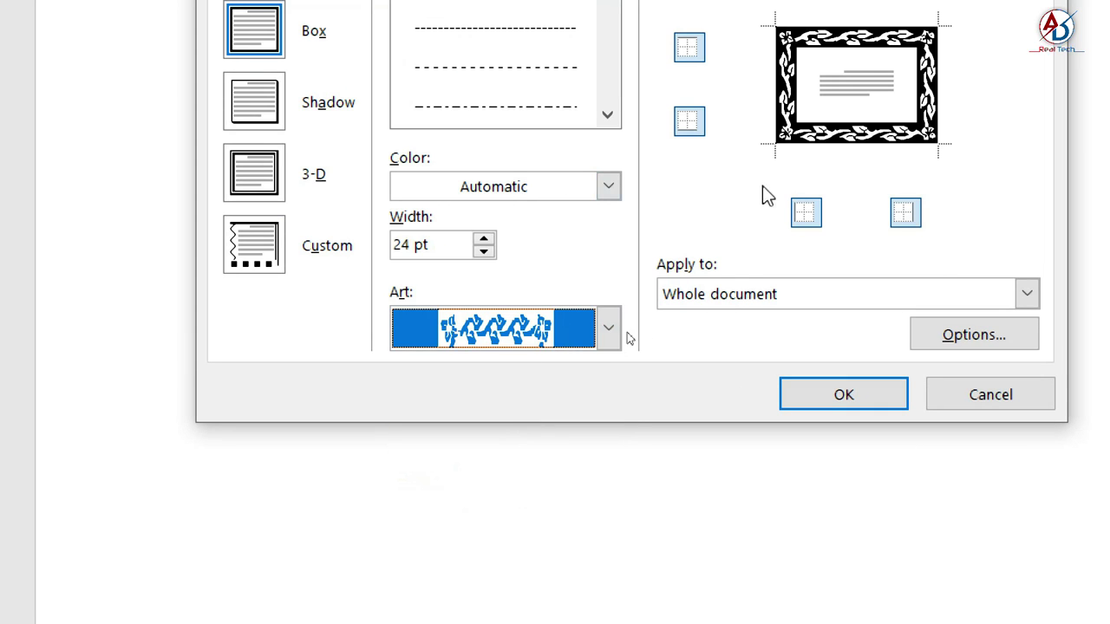
# Step: Set the art border width to 18 pt and colour to dark red, and apply it
pyautogui.click(483, 251)
pyautogui.click(483, 250)
pyautogui.click(483, 250)
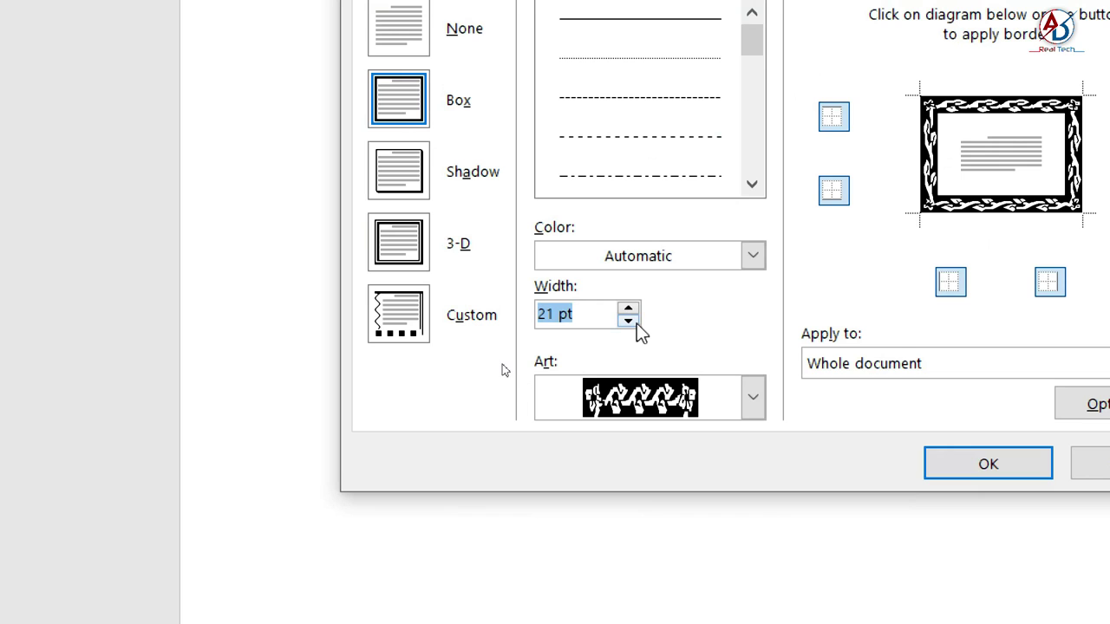
pyautogui.click(636, 323)
pyautogui.click(636, 322)
pyautogui.click(637, 323)
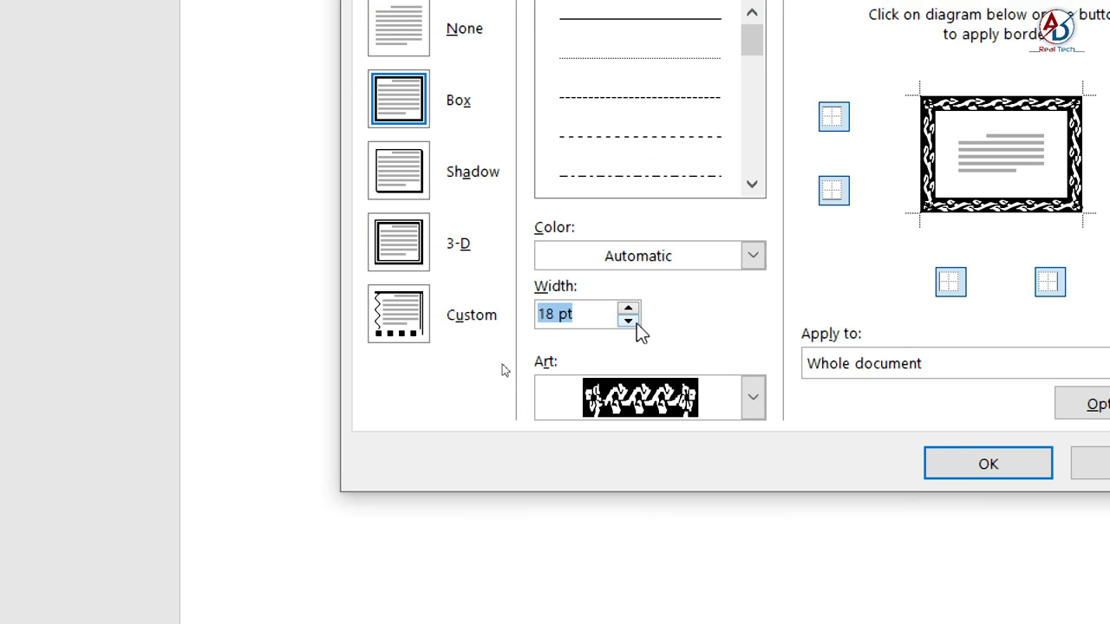
pyautogui.click(753, 259)
pyautogui.click(555, 510)
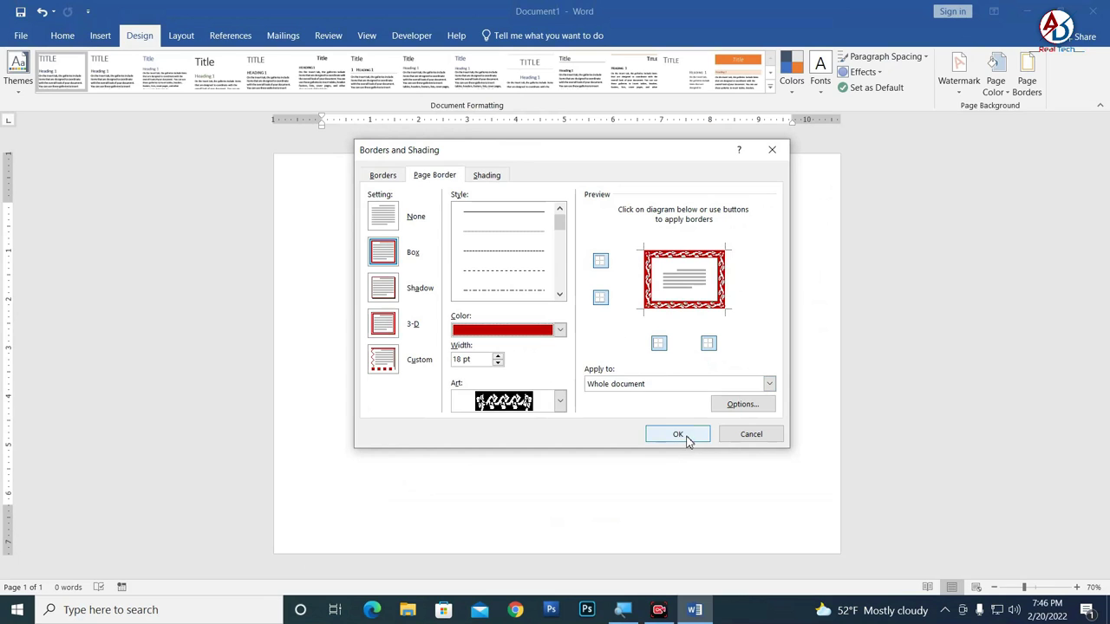
pyautogui.click(685, 435)
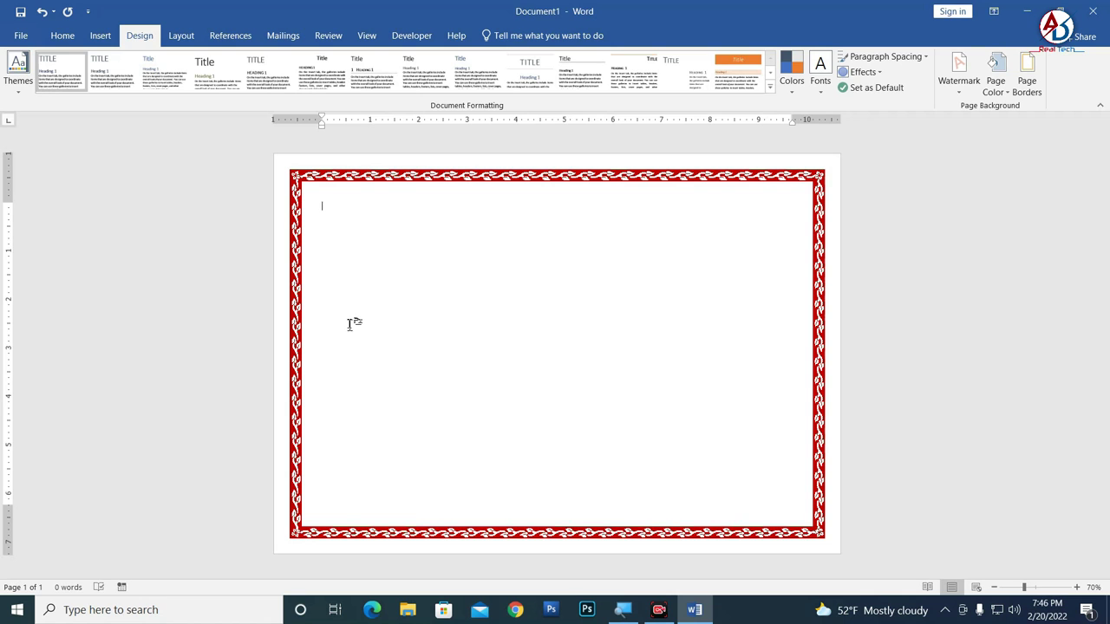
# Step: Draw a 7.14" by 10.55" text box across the page inside the red border
pyautogui.click(100, 35)
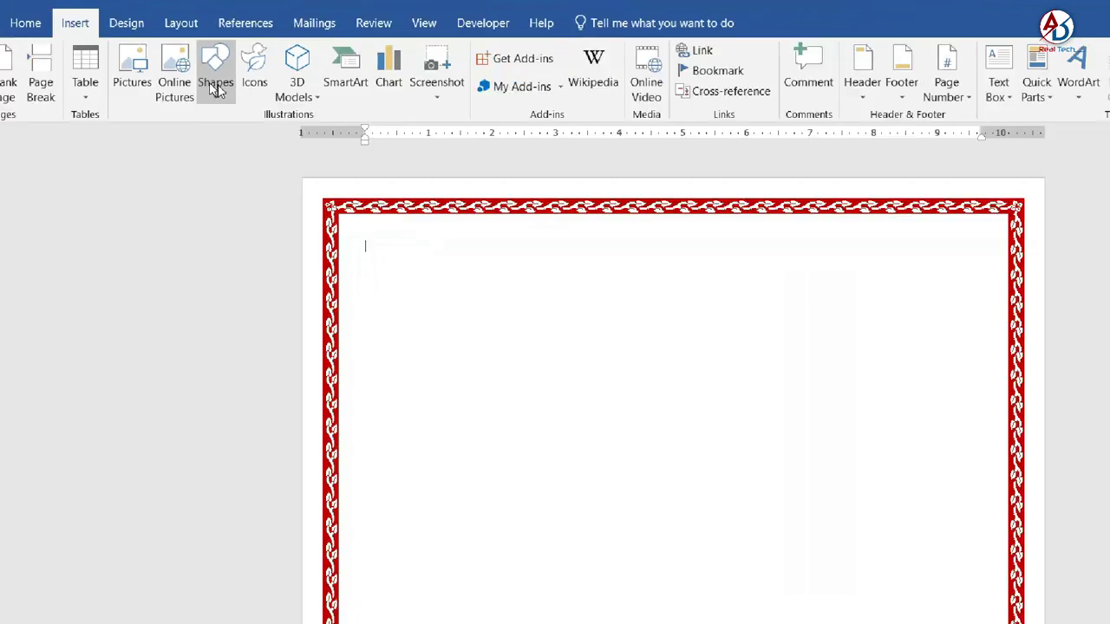
pyautogui.click(207, 86)
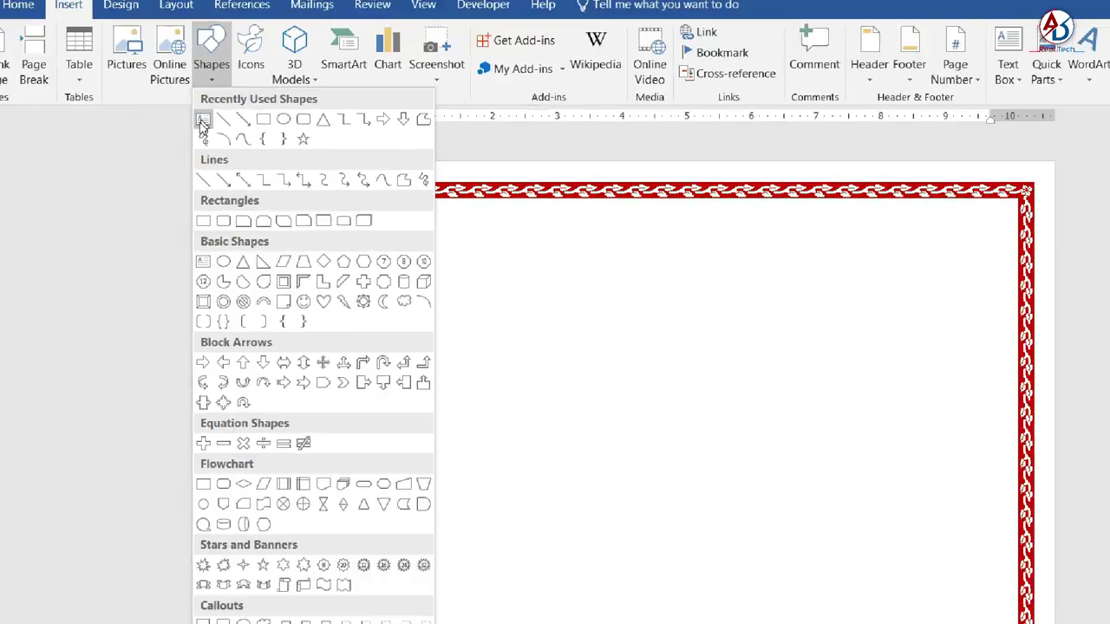
pyautogui.click(202, 122)
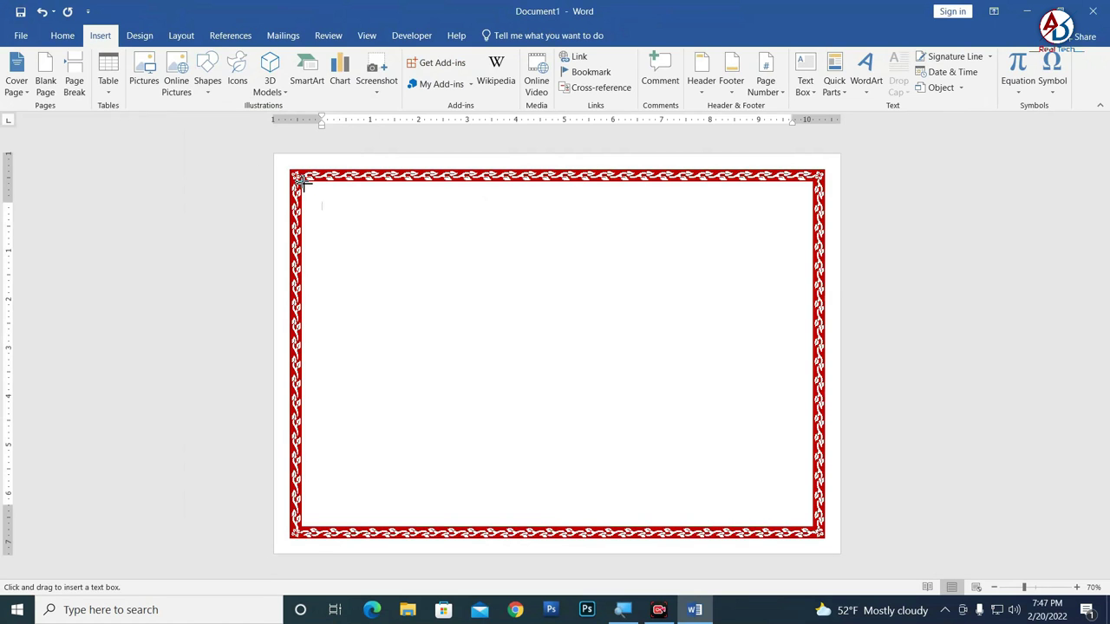
pyautogui.moveTo(299, 182); pyautogui.dragTo(816, 531)
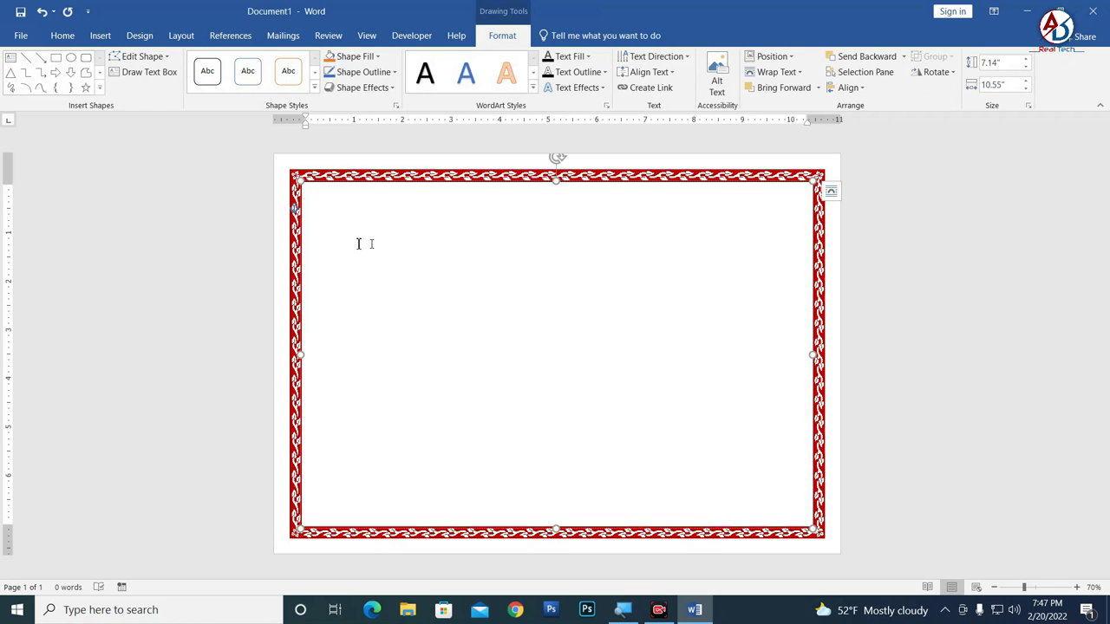
pyautogui.click(62, 35)
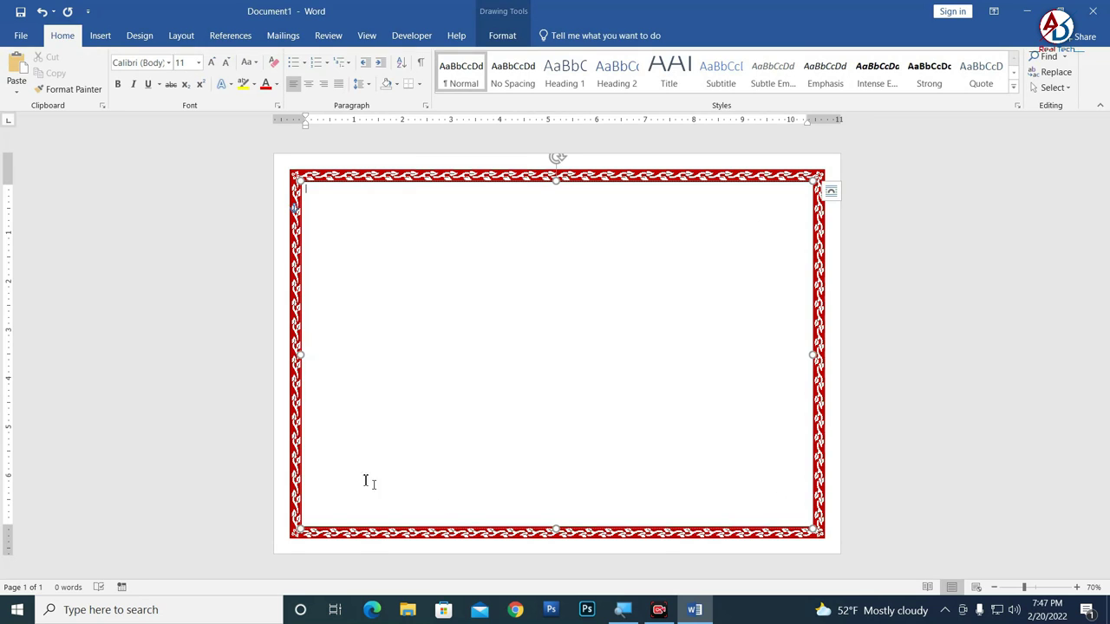
# Step: Type 'Type Your School College Name Name' at the top of the text box
pyautogui.click(681, 195)
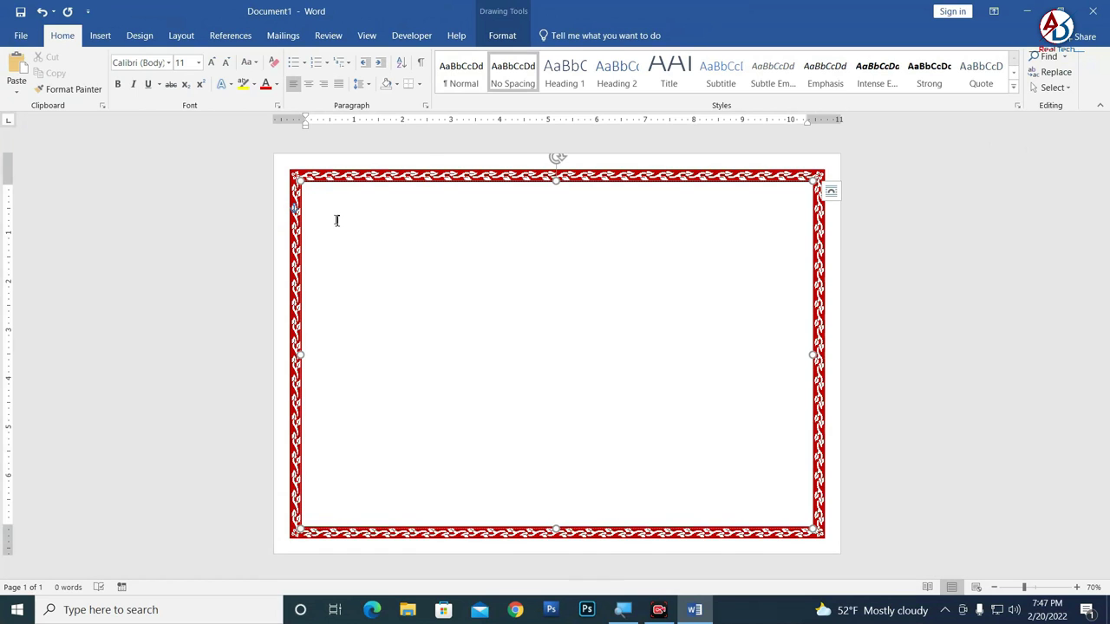
pyautogui.keyDown('ctrl'); pyautogui.scroll(3, 343, 226); pyautogui.keyUp('ctrl')
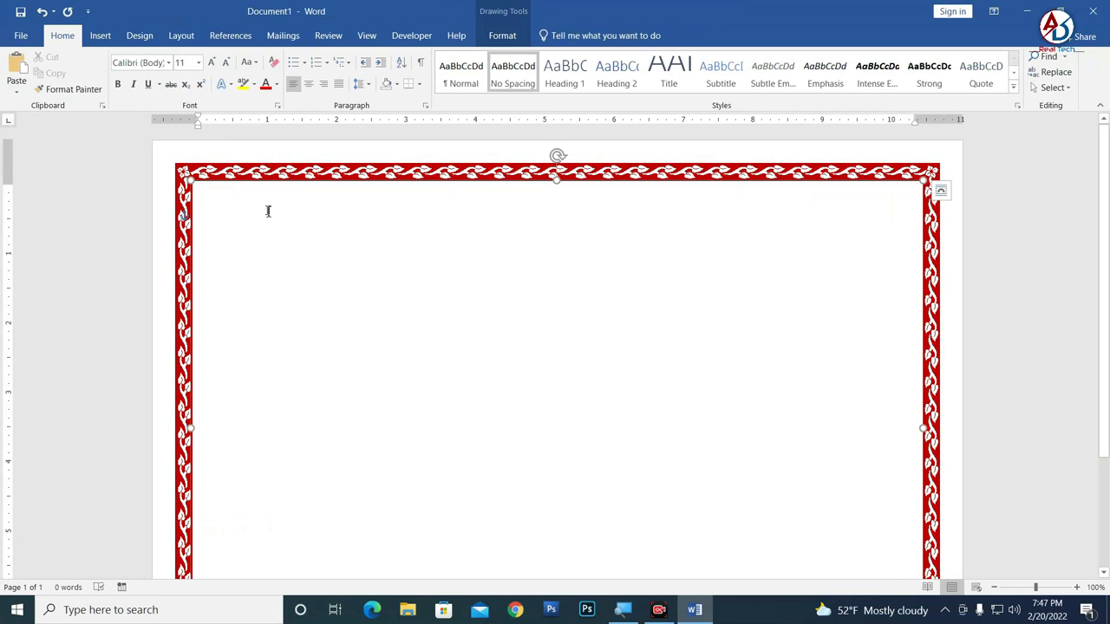
pyautogui.write('Type Your School College Name Name')
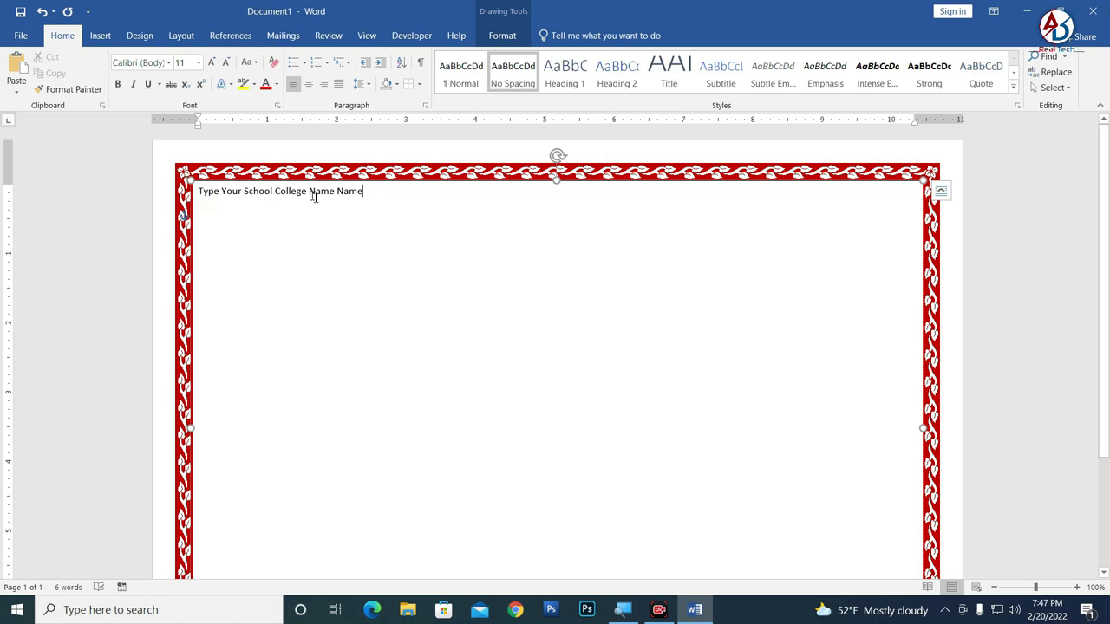
pyautogui.moveTo(365, 194); pyautogui.dragTo(197, 191)
pyautogui.hotkey('ctrl', 'c')
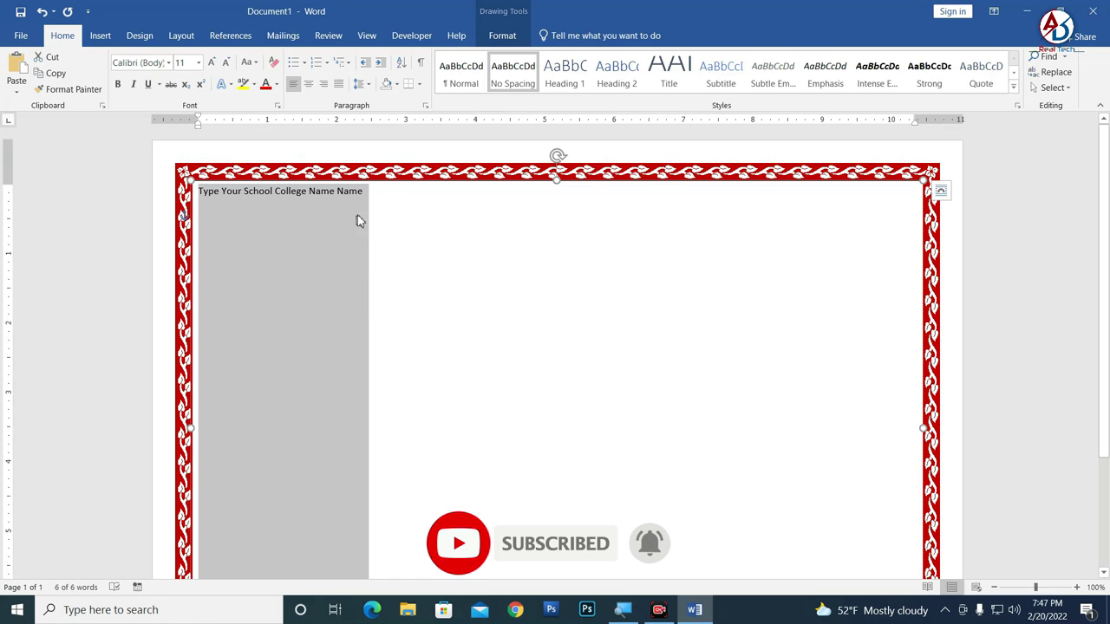
pyautogui.click(377, 200)
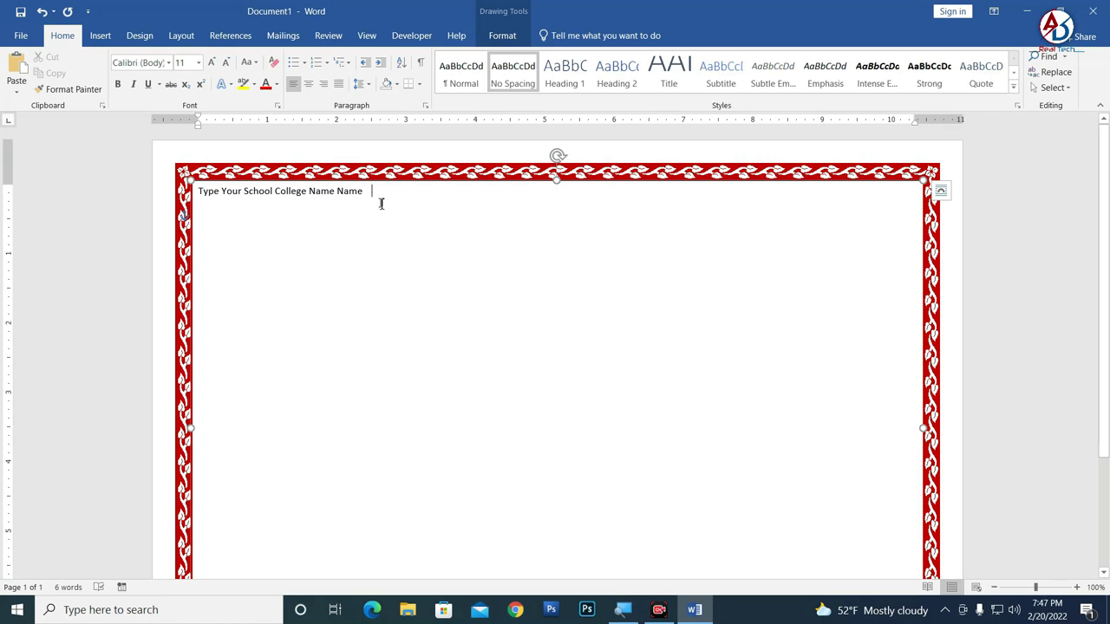
# Step: Paste three more copies of the school-name text into the text box
pyautogui.hotkey('ctrl', 'v')
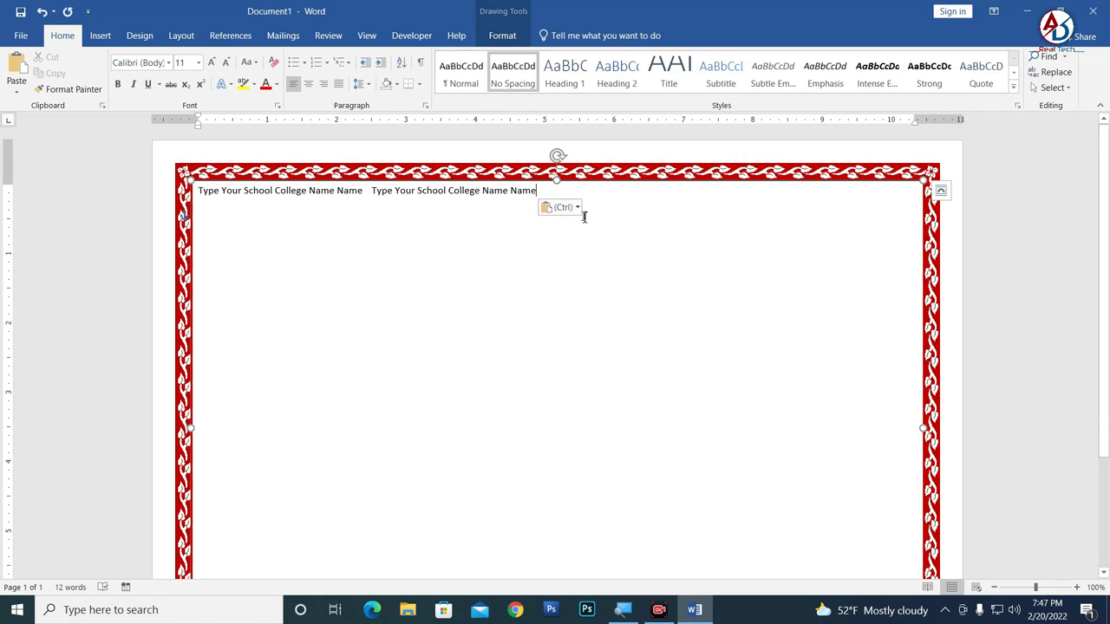
pyautogui.hotkey('ctrl', 'v')
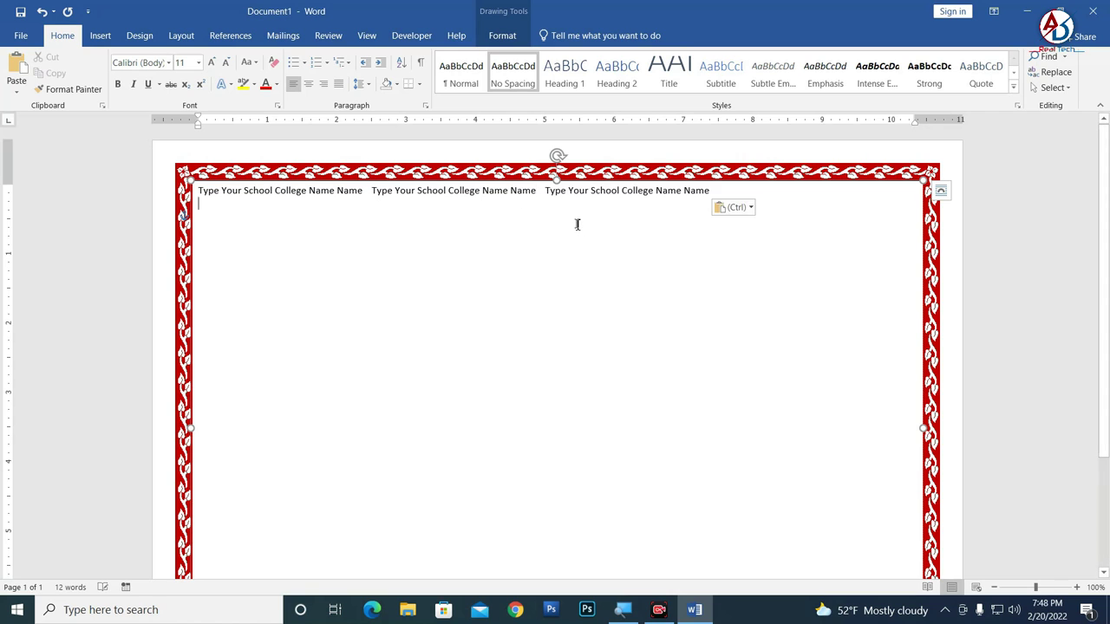
pyautogui.click(660, 234)
pyautogui.hotkey('ctrl', 'v')
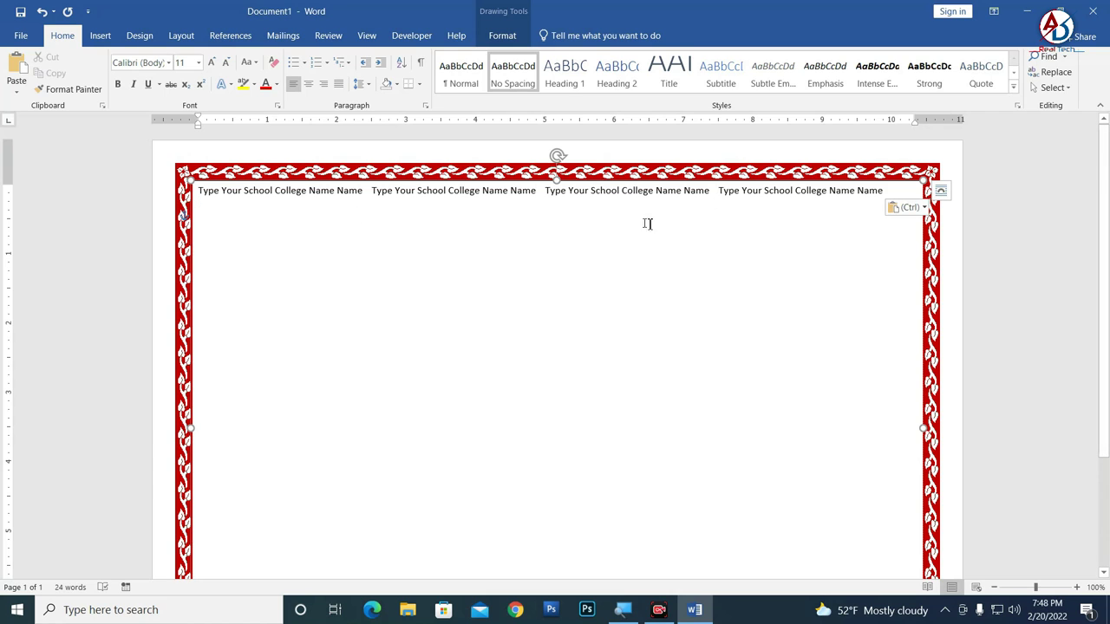
pyautogui.hotkey('ctrl', 'a')
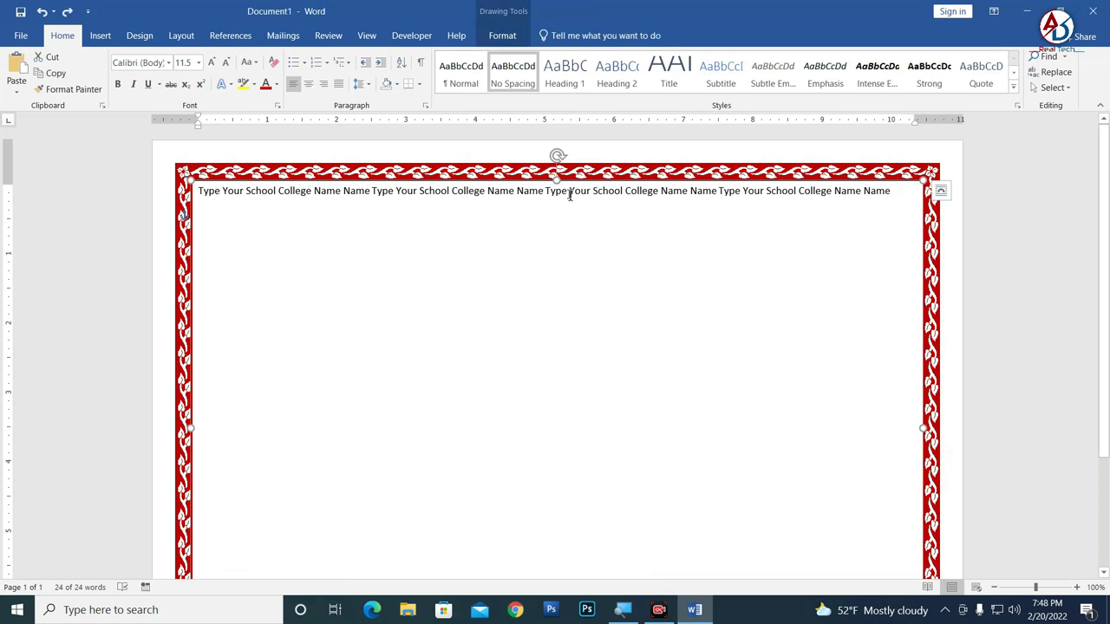
pyautogui.click(570, 192)
pyautogui.keyDown('ctrl'); pyautogui.scroll(-3, 589, 255); pyautogui.keyUp('ctrl')
pyautogui.keyDown('ctrl'); pyautogui.scroll(1, 307, 188); pyautogui.keyUp('ctrl')
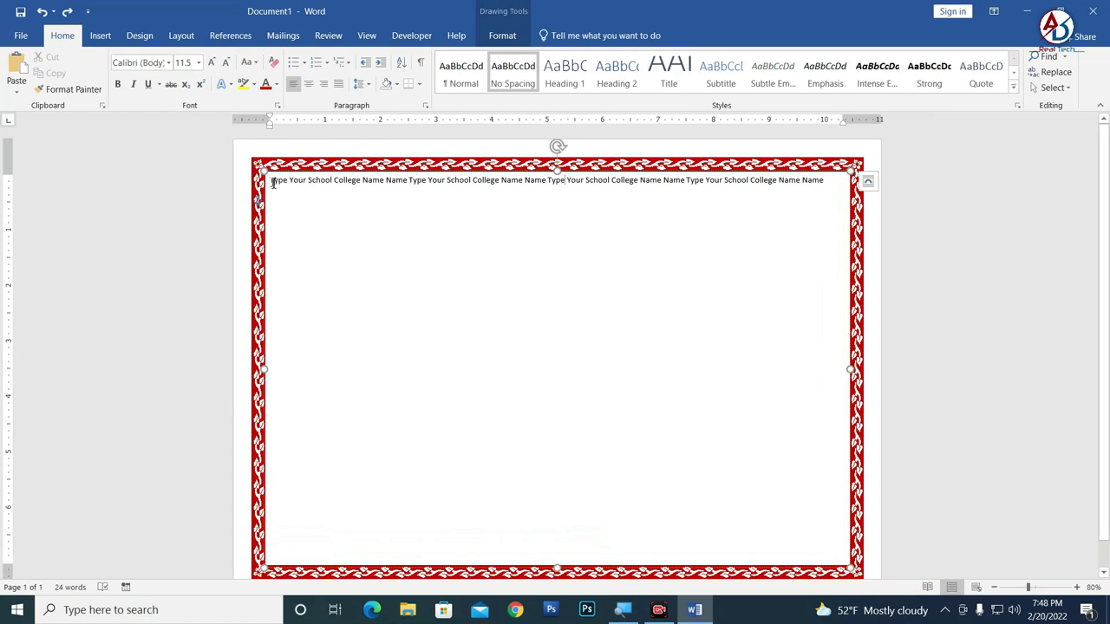
# Step: Copy the full school-name line and paste it as new rows below
pyautogui.moveTo(272, 183); pyautogui.dragTo(828, 180)
pyautogui.hotkey('ctrl', 'c')
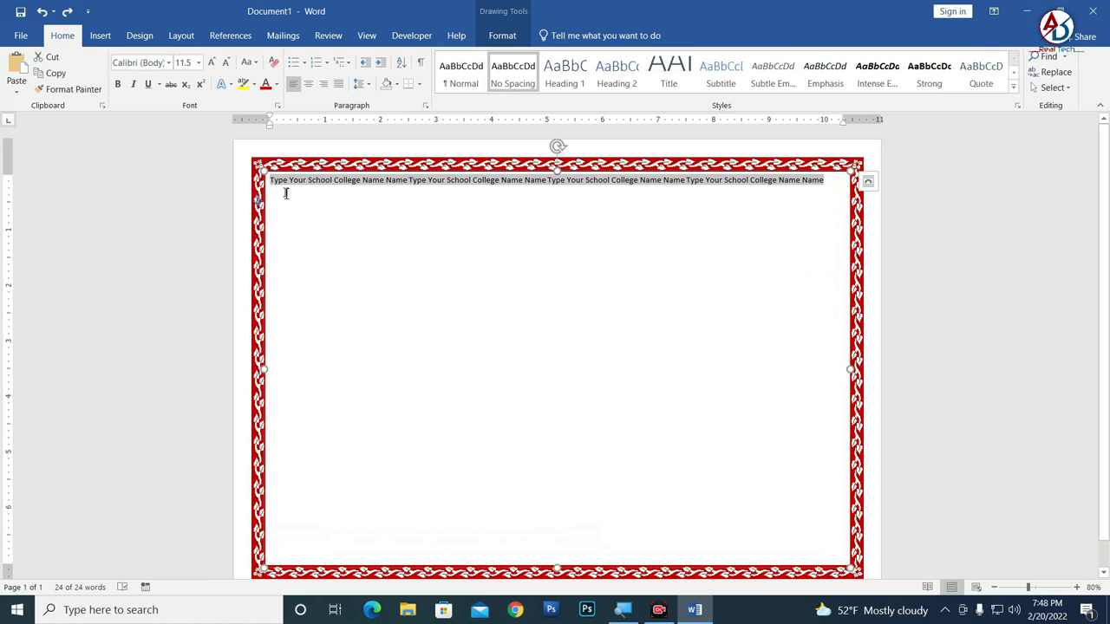
pyautogui.click(285, 192)
pyautogui.hotkey('ctrl', 'v')
pyautogui.hotkey('ctrl', 'v')
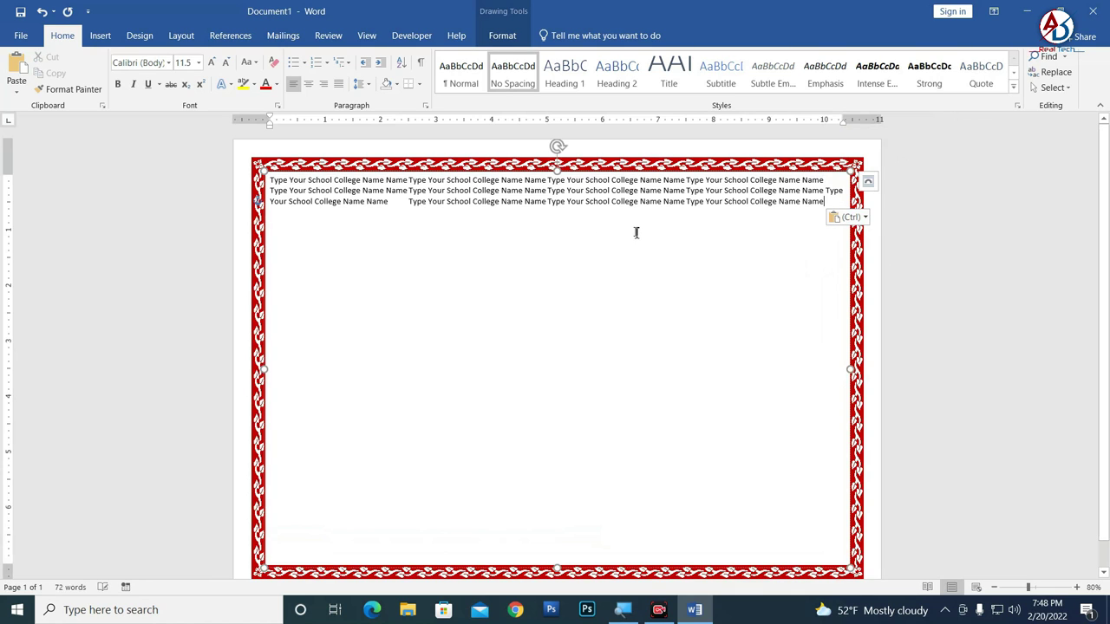
pyautogui.hotkey('ctrl', 'z')
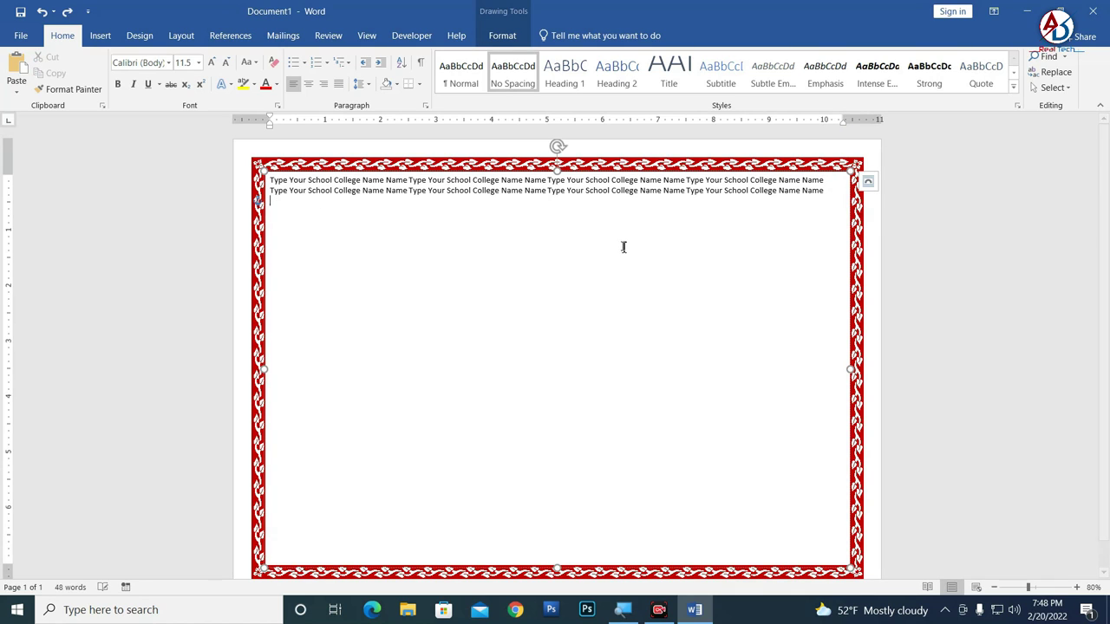
pyautogui.hotkey('ctrl', 'v')
pyautogui.hotkey('ctrl', 'v')
pyautogui.hotkey('ctrl', 'v')
pyautogui.hotkey('ctrl', 'v')
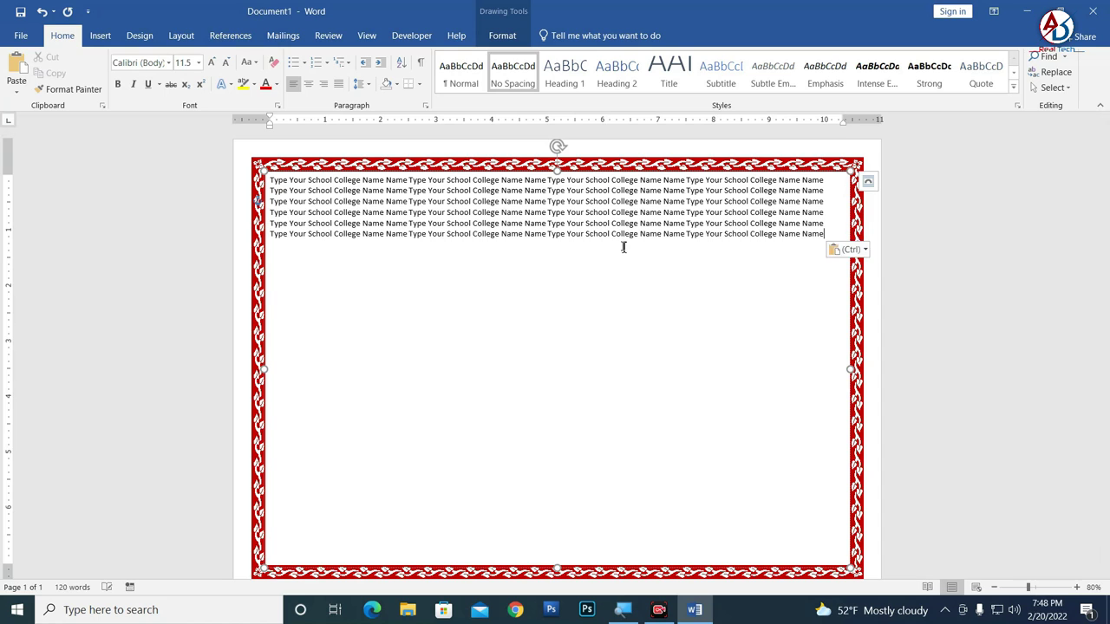
pyautogui.hotkey('ctrl', 'v')
pyautogui.hotkey('ctrl', 'v')
# Step: Keep pasting school-name rows until the text box is filled nearly to its bottom edge
pyautogui.hotkey('ctrl', 'v')
pyautogui.press('Return')
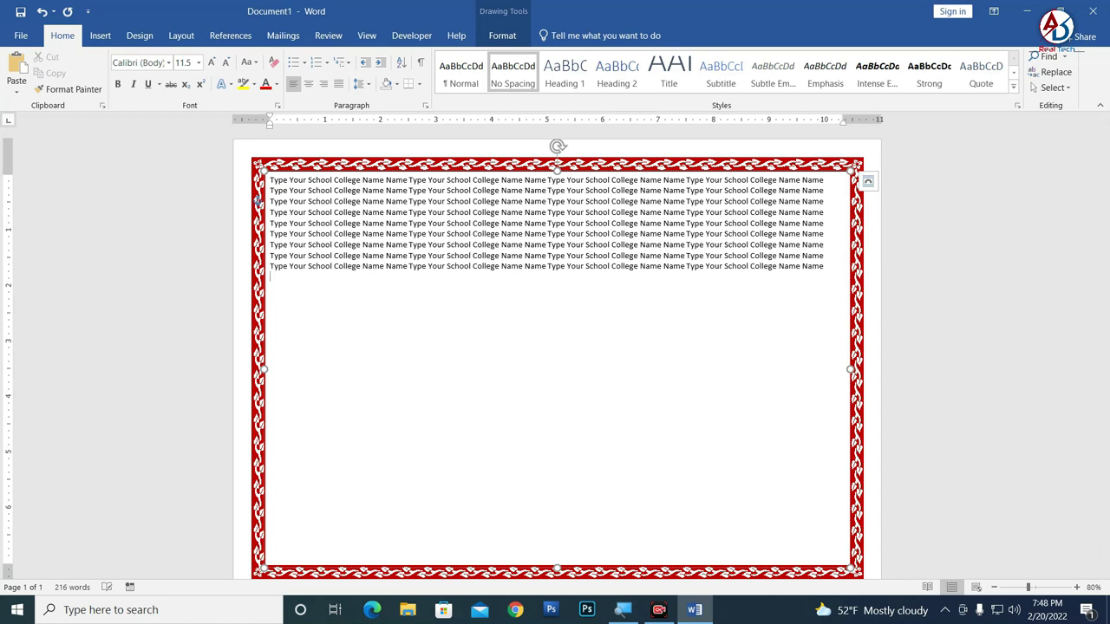
pyautogui.hotkey('ctrl', 'v')
pyautogui.hotkey('ctrl', 'v')
pyautogui.press('Return')
pyautogui.hotkey('ctrl', 'v')
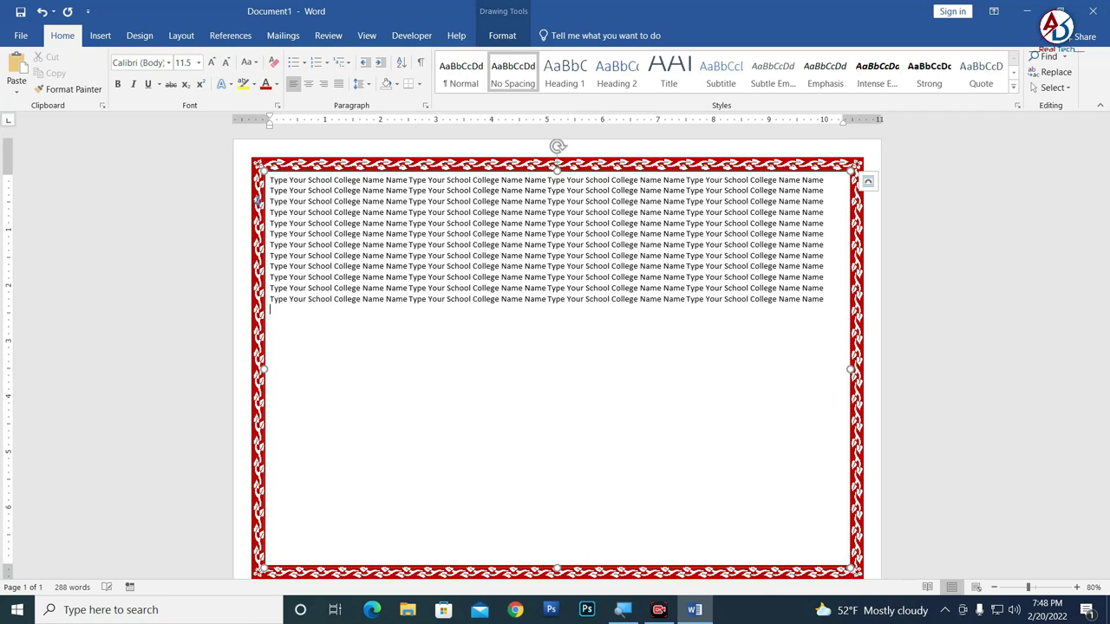
pyautogui.hotkey('ctrl', 'v')
pyautogui.hotkey('ctrl', 'v')
pyautogui.hotkey('ctrl', 'v')
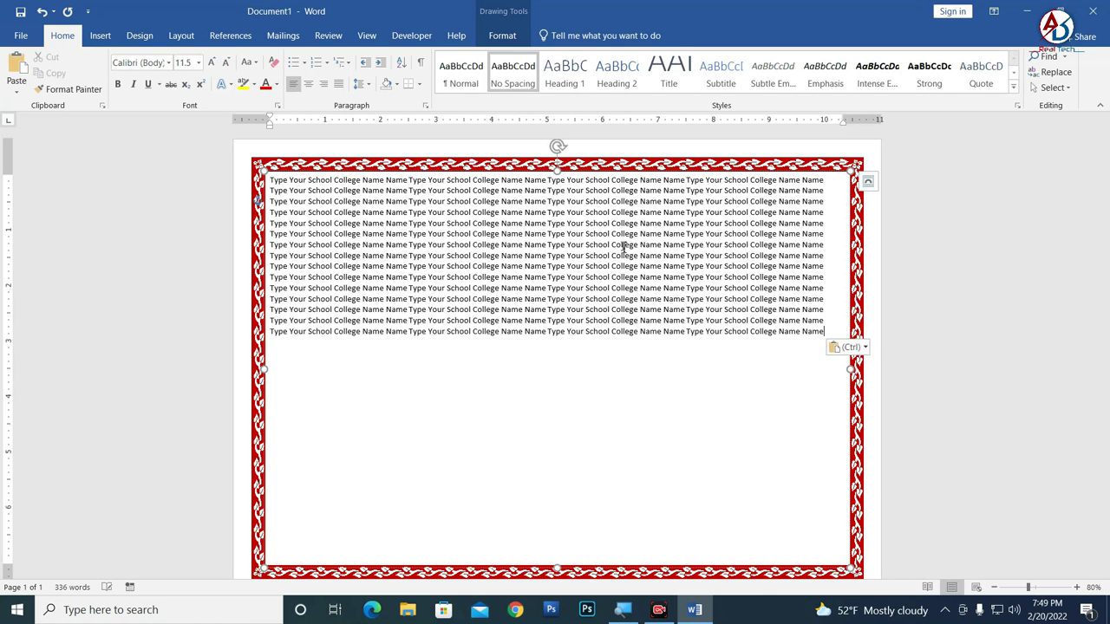
pyautogui.hotkey('ctrl', 'v')
pyautogui.hotkey('ctrl', 'v')
pyautogui.hotkey('ctrl', 'v')
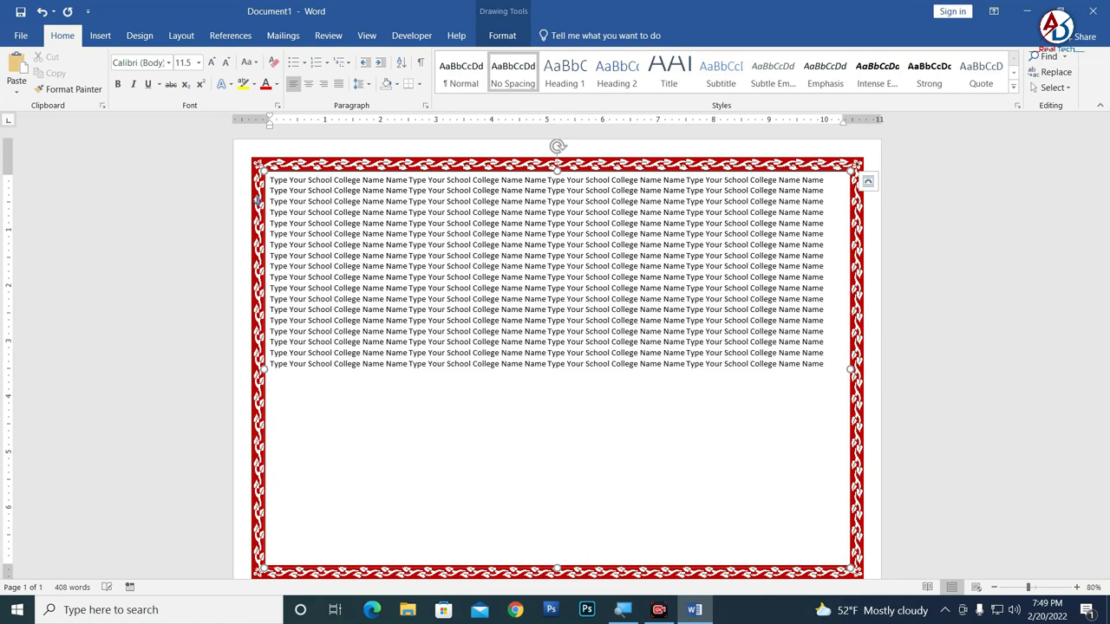
pyautogui.hotkey('ctrl', 'v')
pyautogui.hotkey('ctrl', 'v')
pyautogui.hotkey('ctrl', 'v')
pyautogui.hotkey('ctrl', 'v')
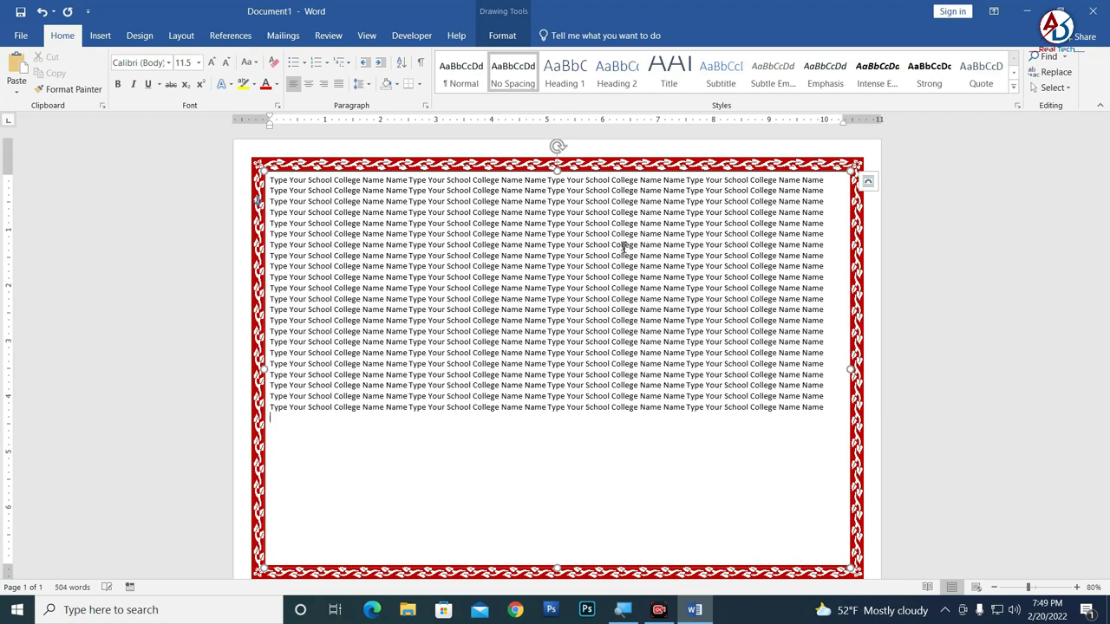
pyautogui.hotkey('ctrl', 'v')
pyautogui.hotkey('ctrl', 'v')
pyautogui.hotkey('ctrl', 'v')
pyautogui.hotkey('ctrl', 'v')
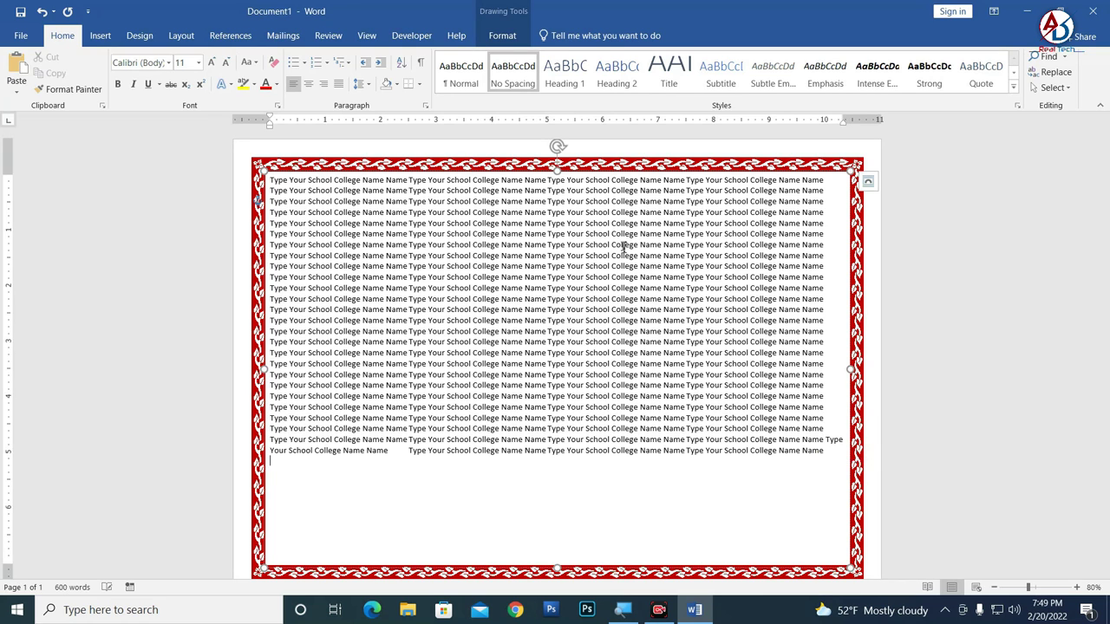
pyautogui.hotkey('ctrl', 'v')
pyautogui.hotkey('ctrl', 'z')
pyautogui.hotkey('ctrl', 'z')
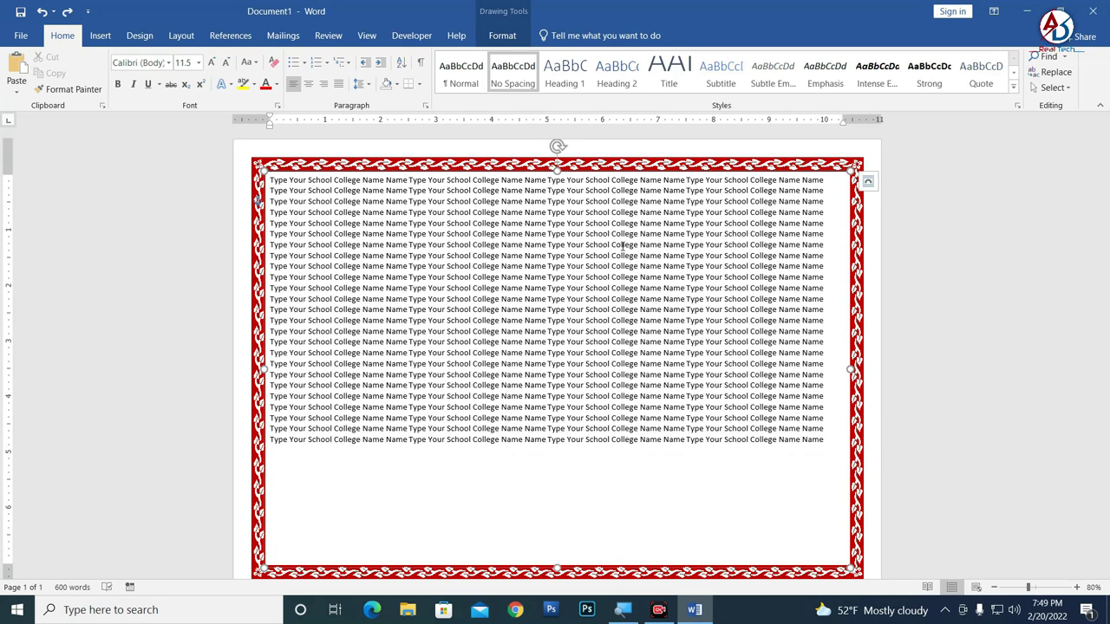
pyautogui.hotkey('ctrl', 'v')
pyautogui.hotkey('ctrl', 'v')
pyautogui.hotkey('ctrl', 'v')
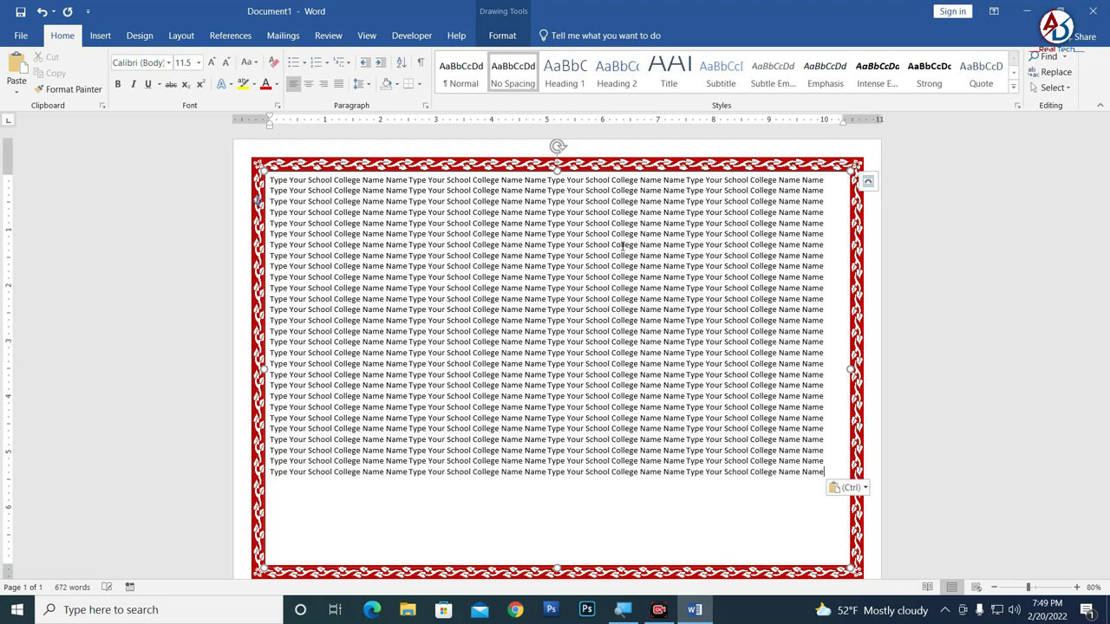
pyautogui.hotkey('ctrl', 'v')
pyautogui.hotkey('ctrl', 'v')
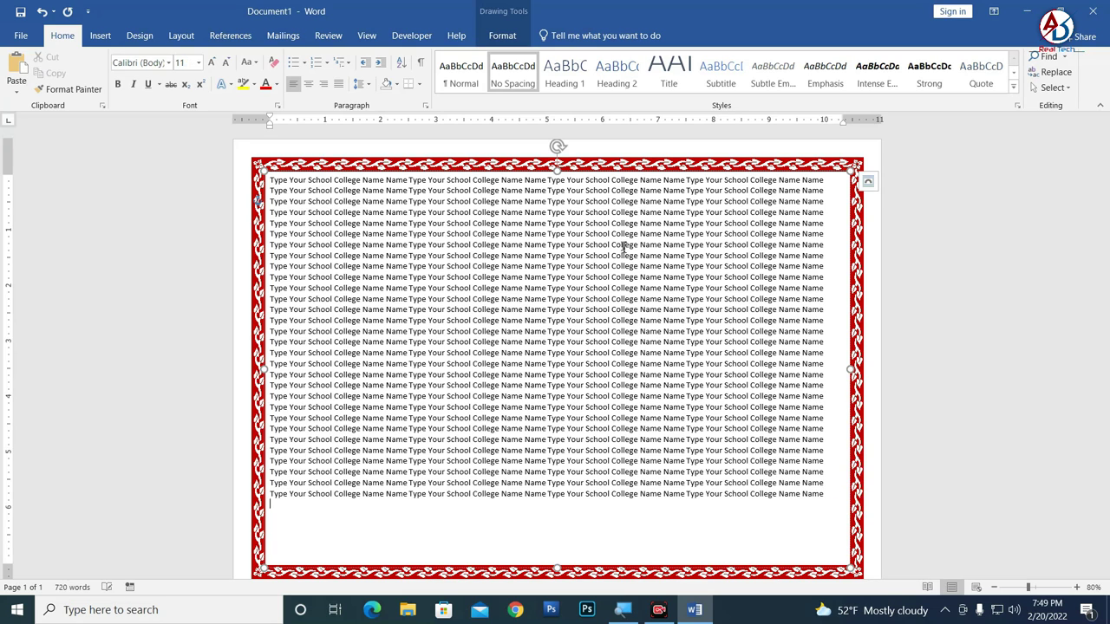
pyautogui.hotkey('ctrl', 'v')
pyautogui.hotkey('ctrl', 'v')
pyautogui.hotkey('ctrl', 'v')
pyautogui.hotkey('ctrl', 'v')
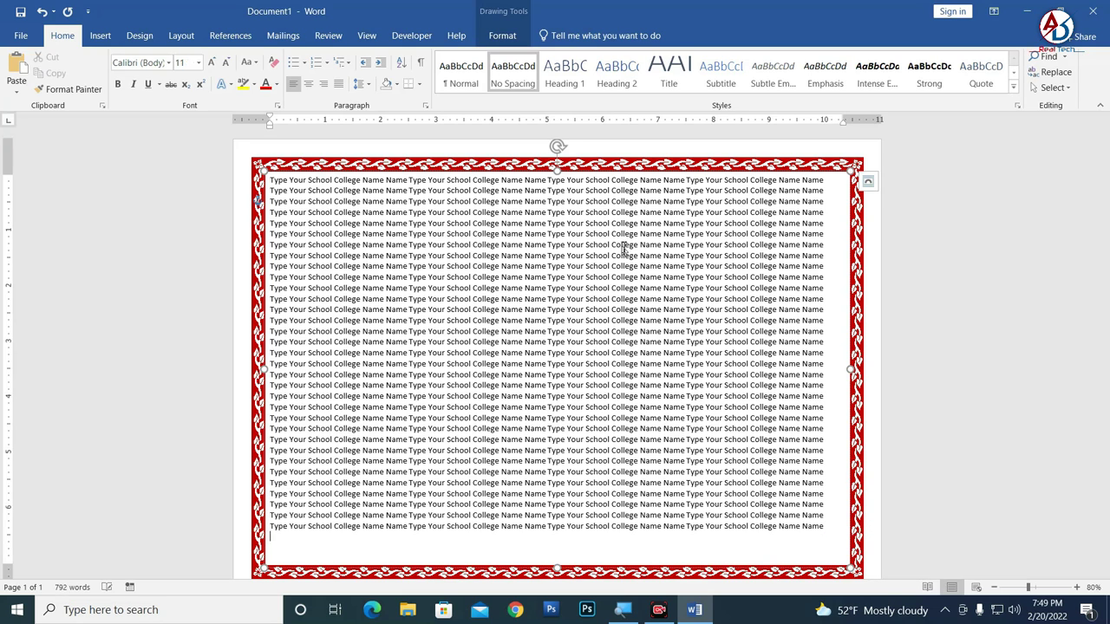
pyautogui.hotkey('ctrl', 'v')
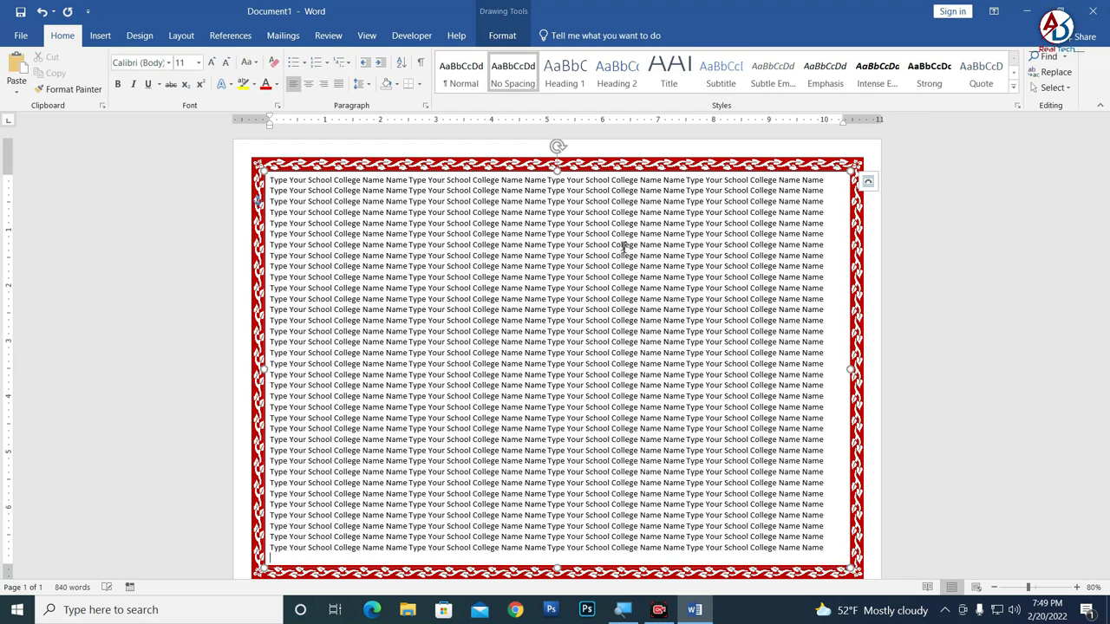
pyautogui.hotkey('ctrl', 'v')
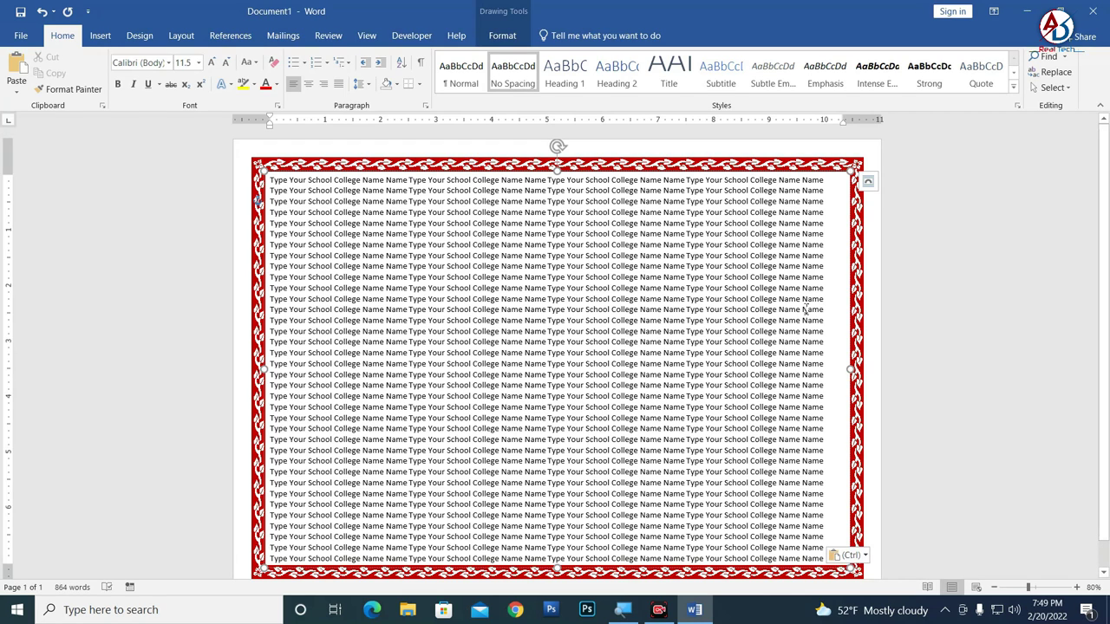
# Step: Give the text box No Fill and No Outline
pyautogui.click(264, 168)
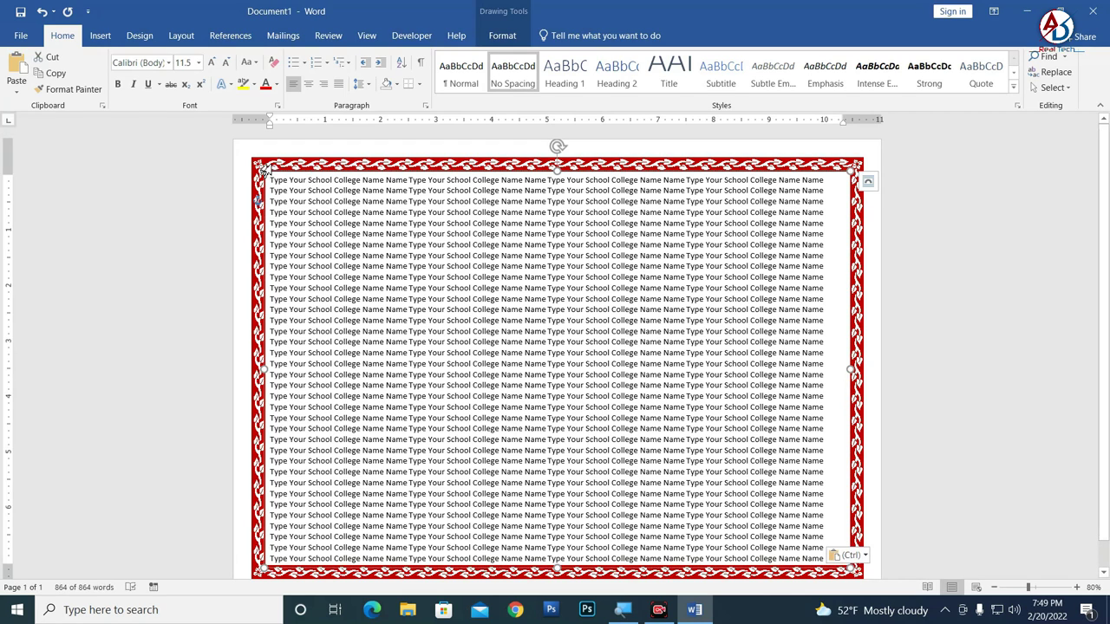
pyautogui.scroll(2, 618, 188)
pyautogui.scroll(3, 590, 199)
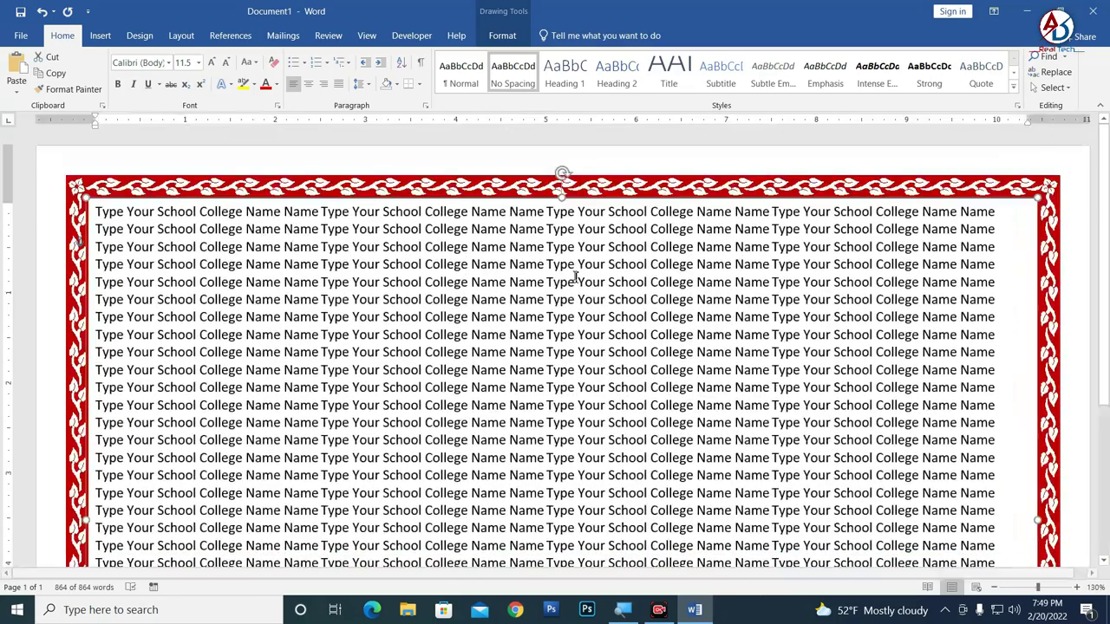
pyautogui.click(507, 40)
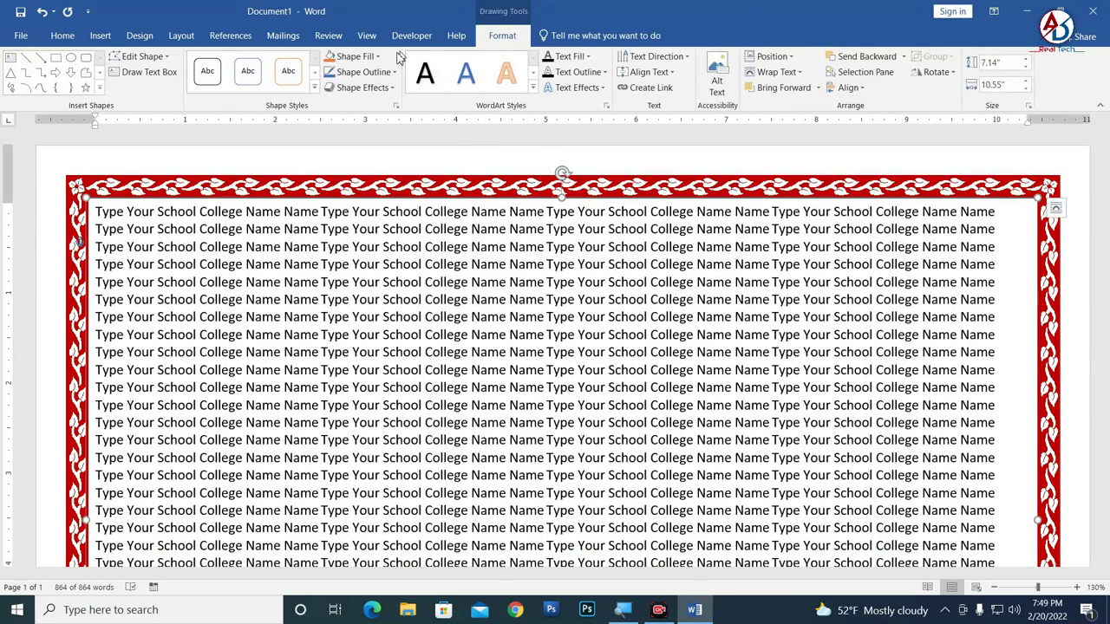
pyautogui.click(364, 57)
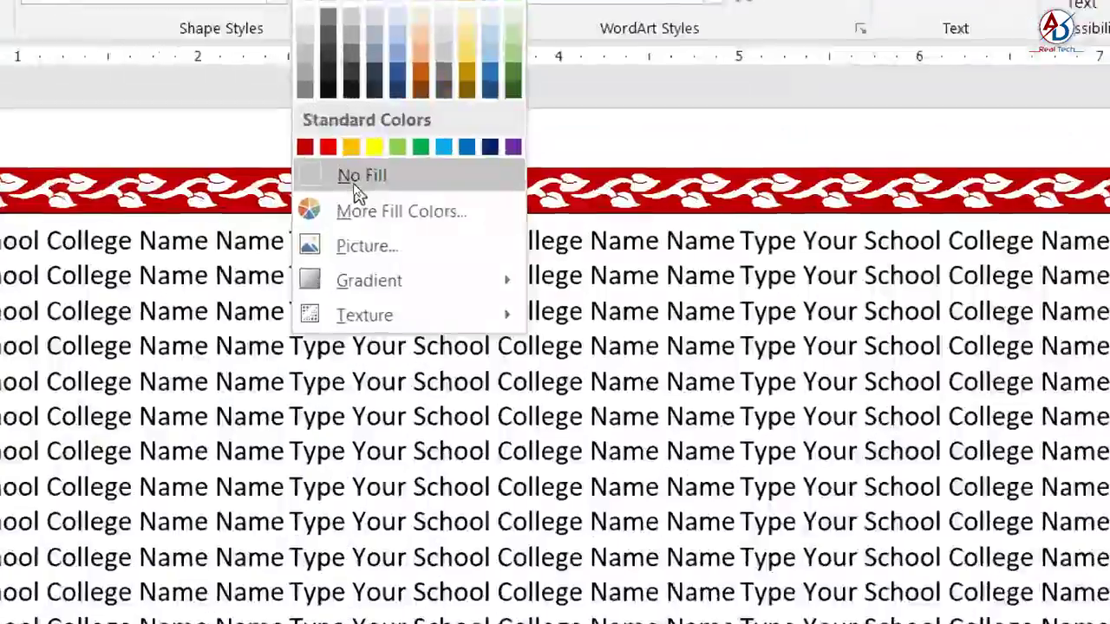
pyautogui.click(353, 180)
pyautogui.click(364, 72)
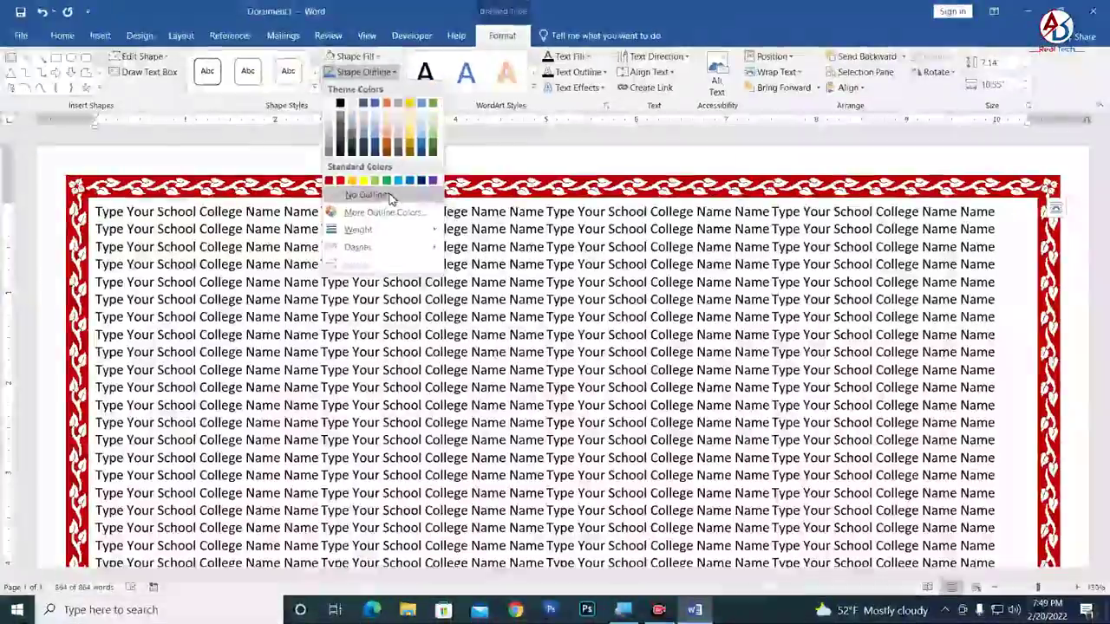
pyautogui.click(390, 194)
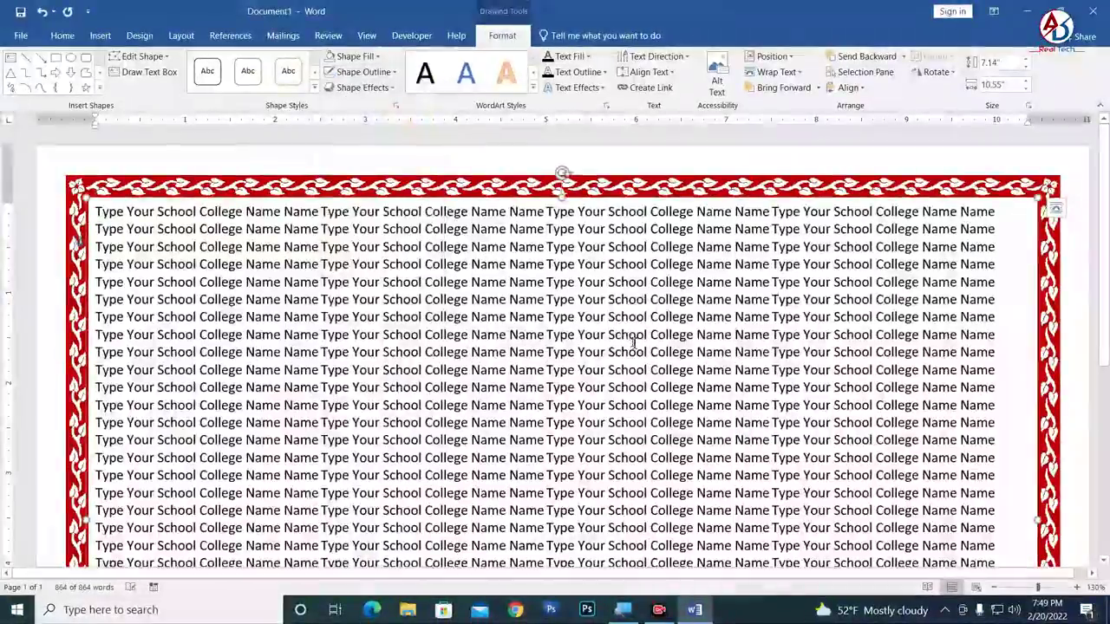
pyautogui.scroll(-4, 634, 343)
pyautogui.scroll(-5, 634, 343)
pyautogui.scroll(3, 639, 352)
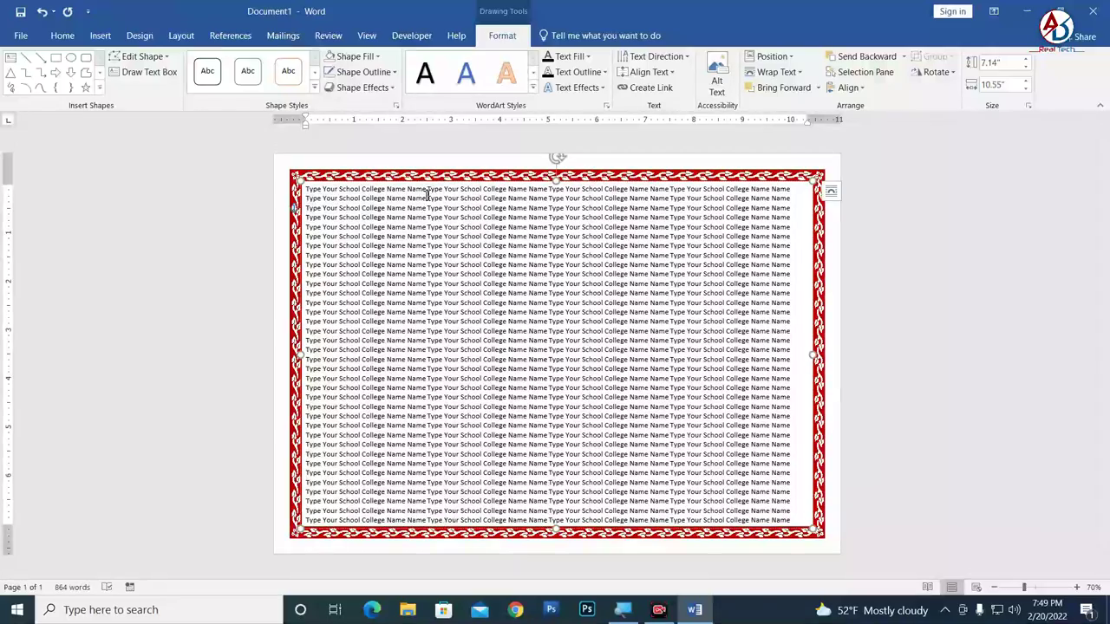
# Step: Resize the text box to 6.9" high and centre it inside the red border
pyautogui.moveTo(442, 185); pyautogui.dragTo(451, 179)
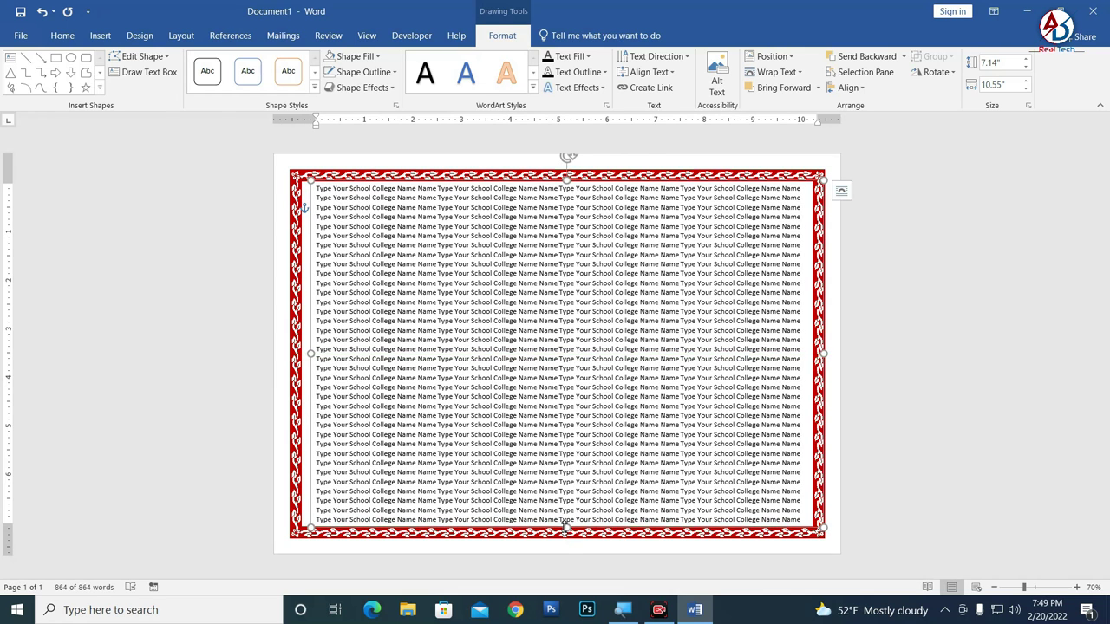
pyautogui.moveTo(563, 526); pyautogui.dragTo(566, 517)
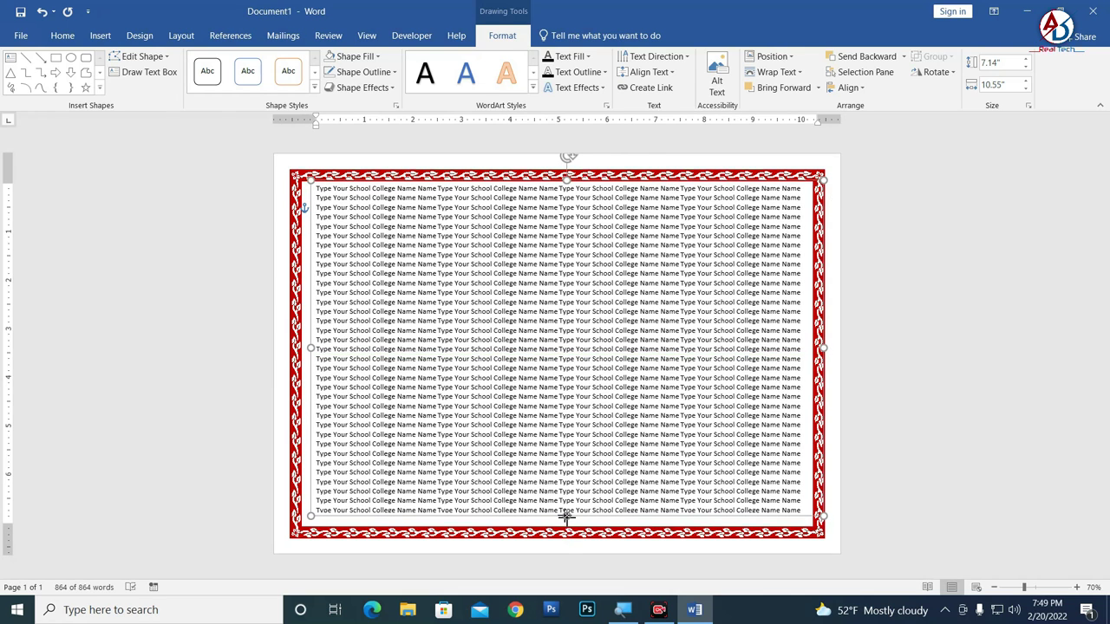
pyautogui.moveTo(604, 520); pyautogui.dragTo(599, 525)
pyautogui.press('Right')
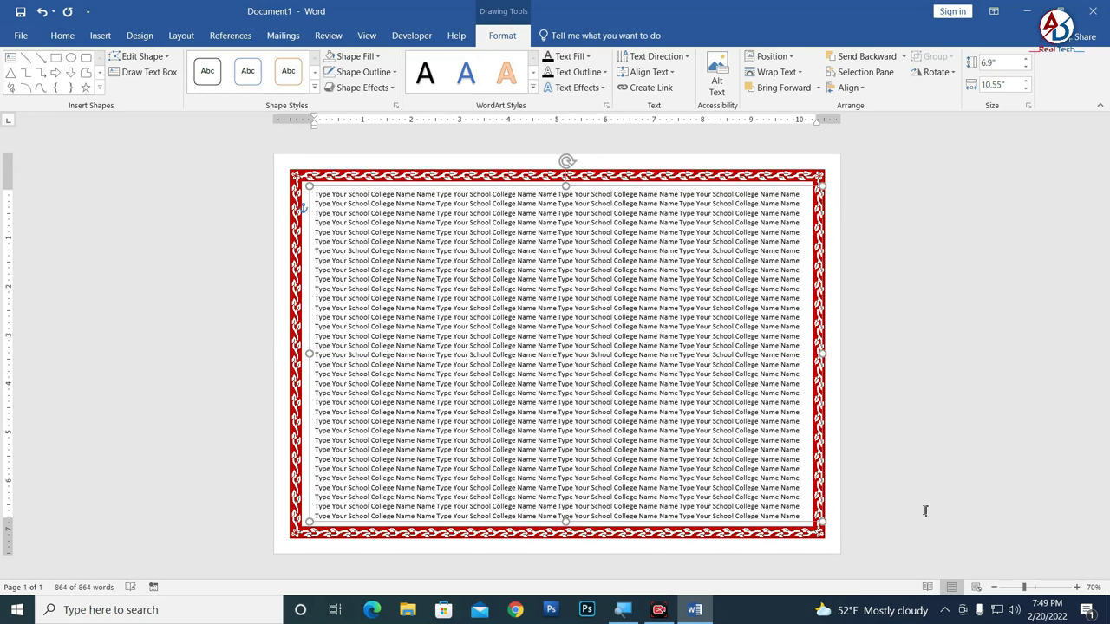
pyautogui.press('Down')
pyautogui.click(905, 386)
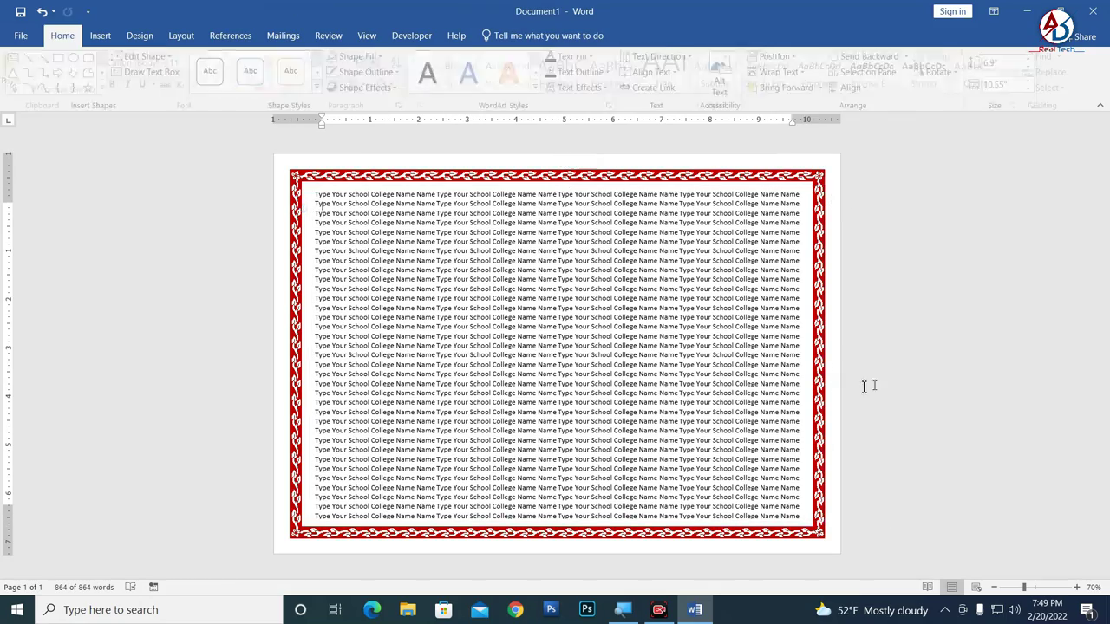
# Step: Set the text fill of all school-name text to red at 87% transparency
pyautogui.click(584, 334)
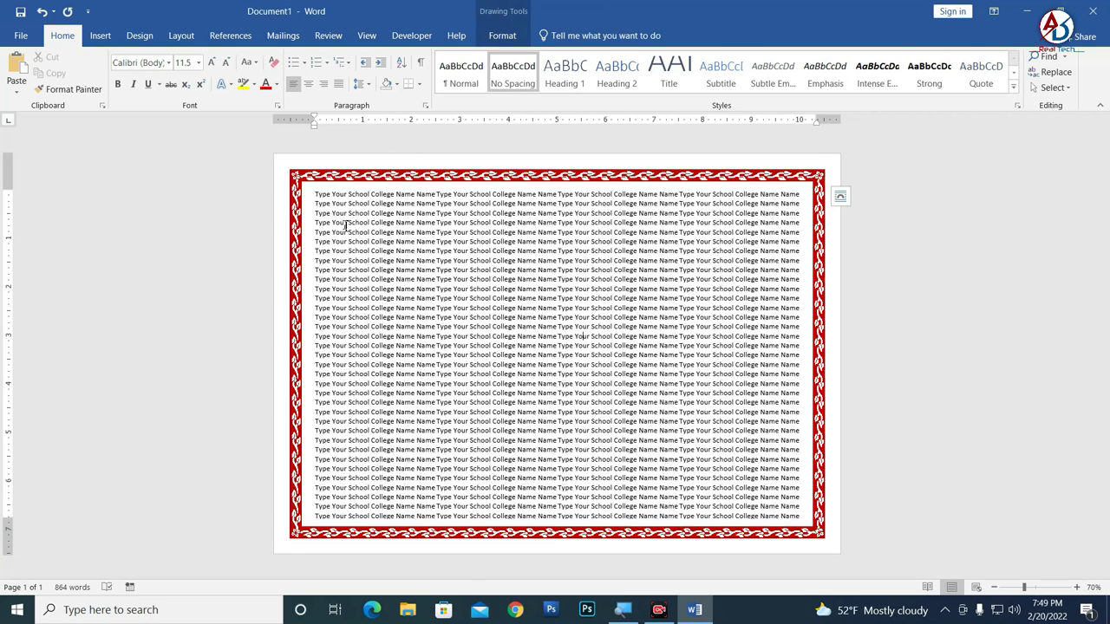
pyautogui.hotkey('ctrl', 'a')
pyautogui.rightClick(566, 315)
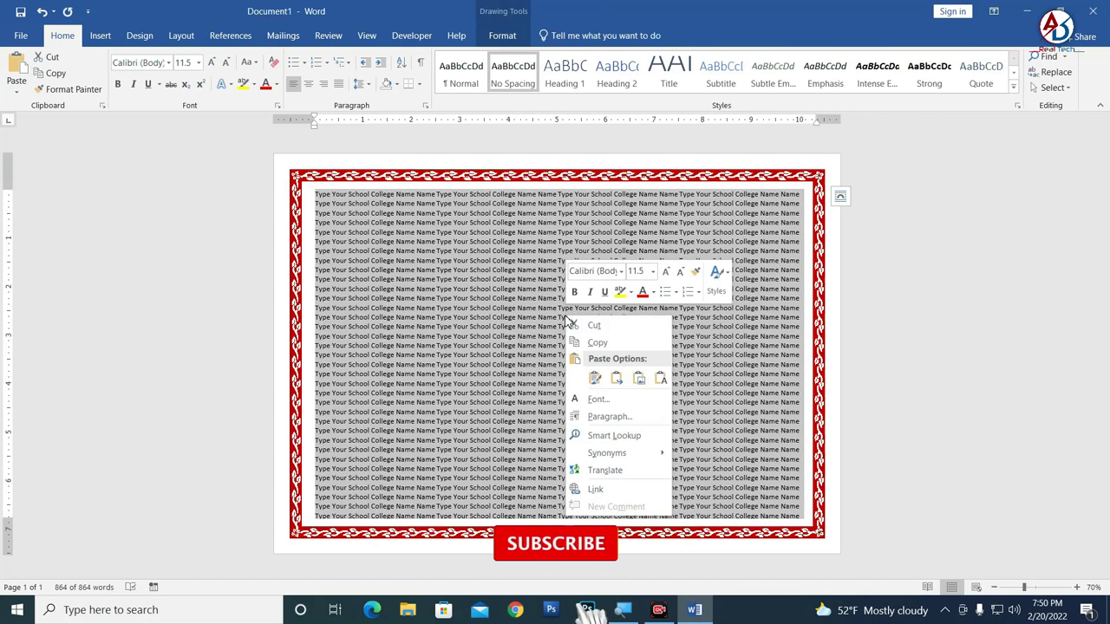
pyautogui.press('Escape')
pyautogui.click(504, 38)
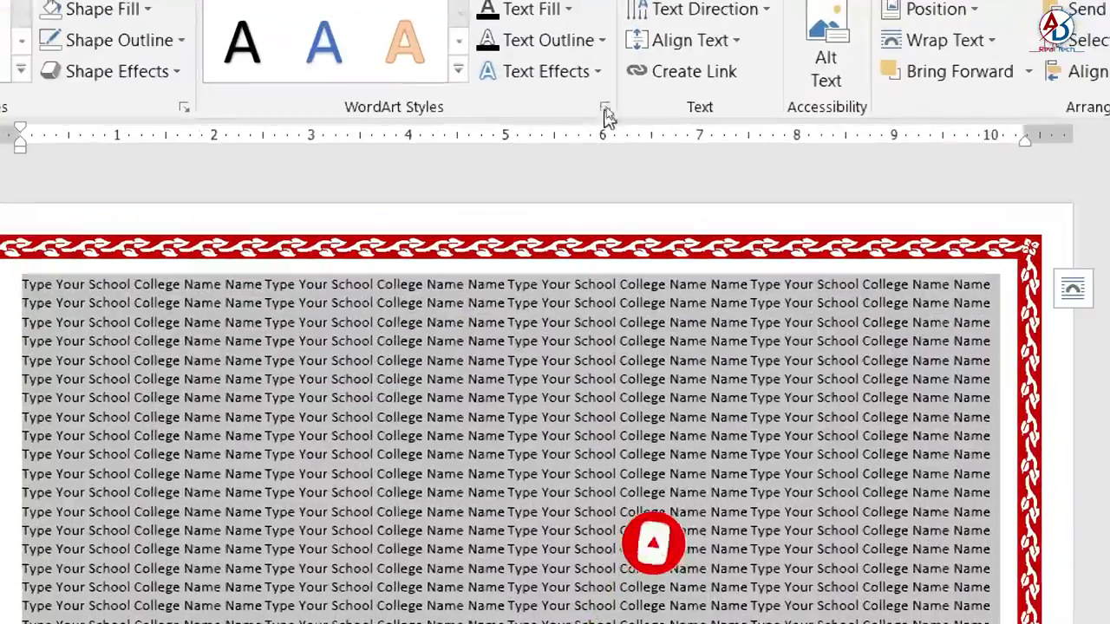
pyautogui.click(605, 108)
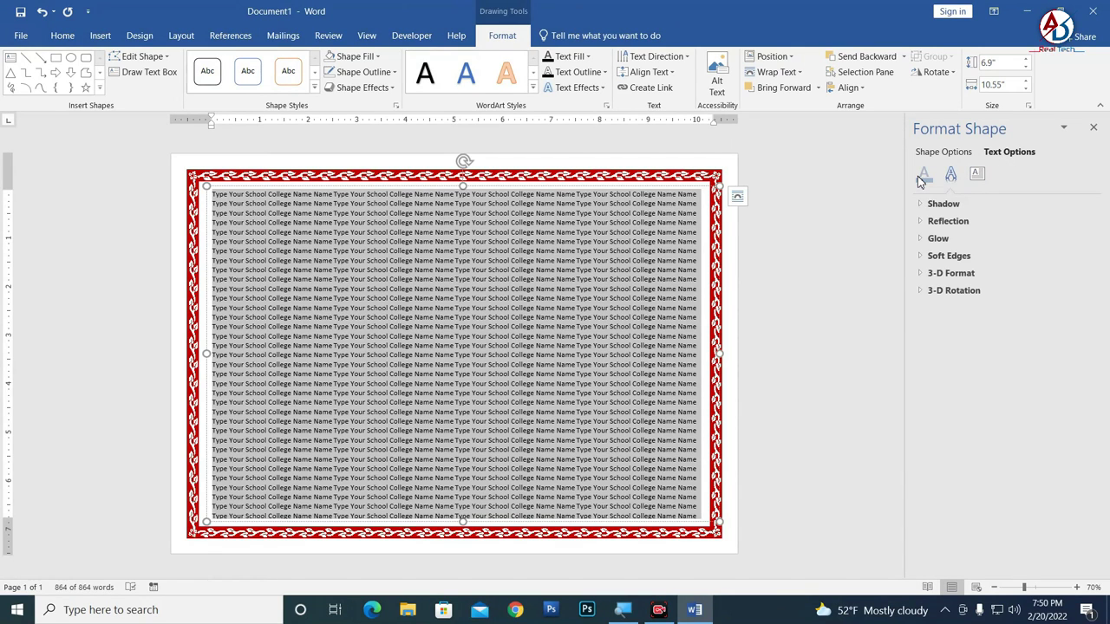
pyautogui.click(922, 176)
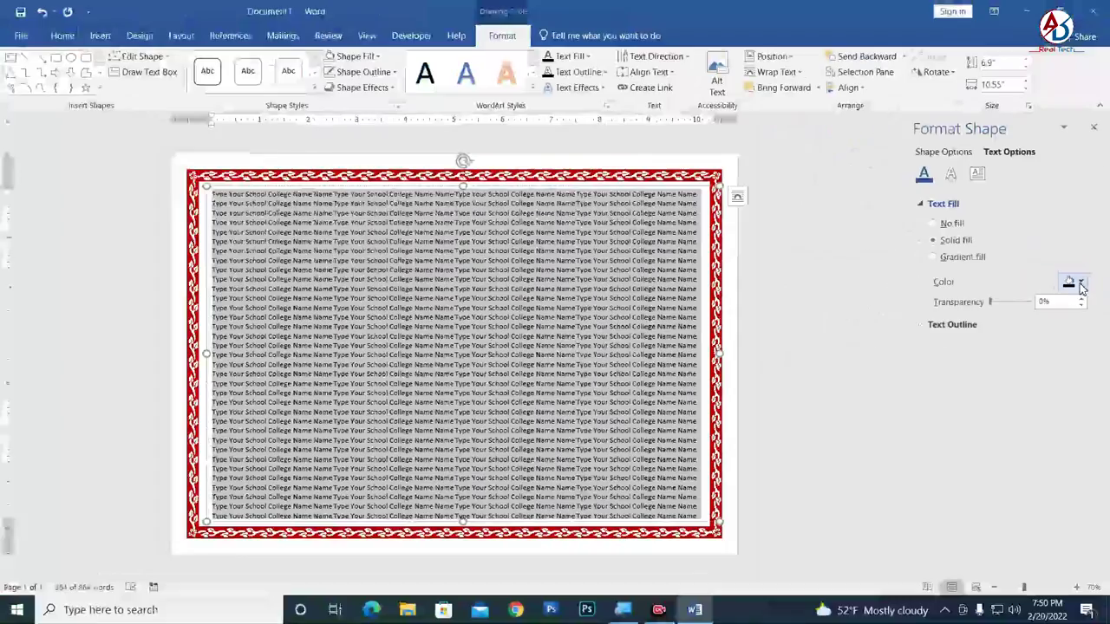
pyautogui.click(1081, 284)
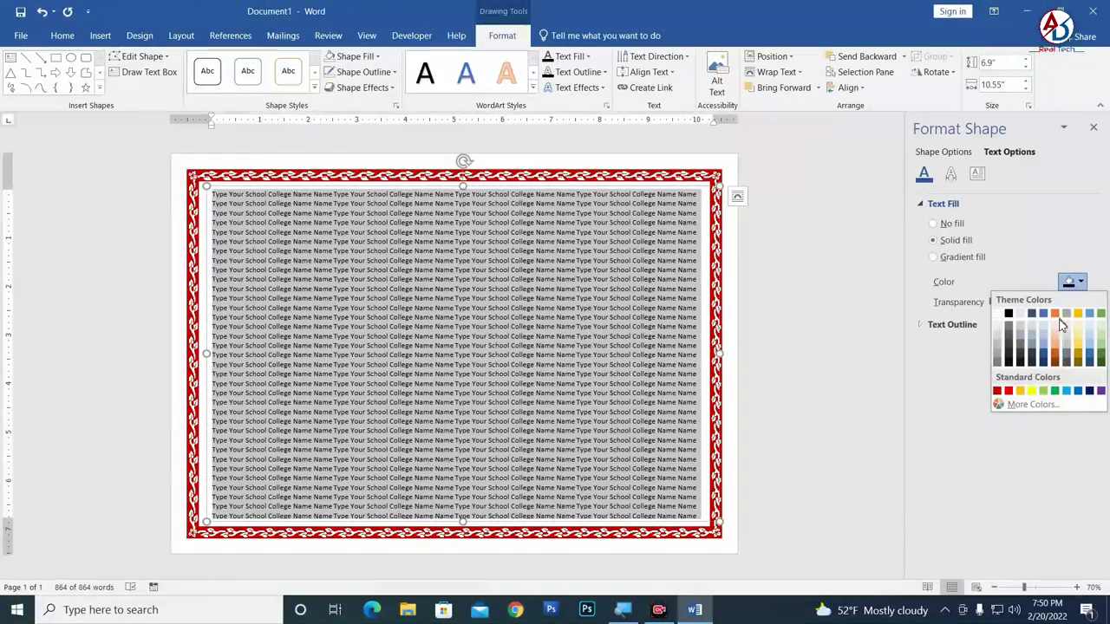
pyautogui.click(1008, 391)
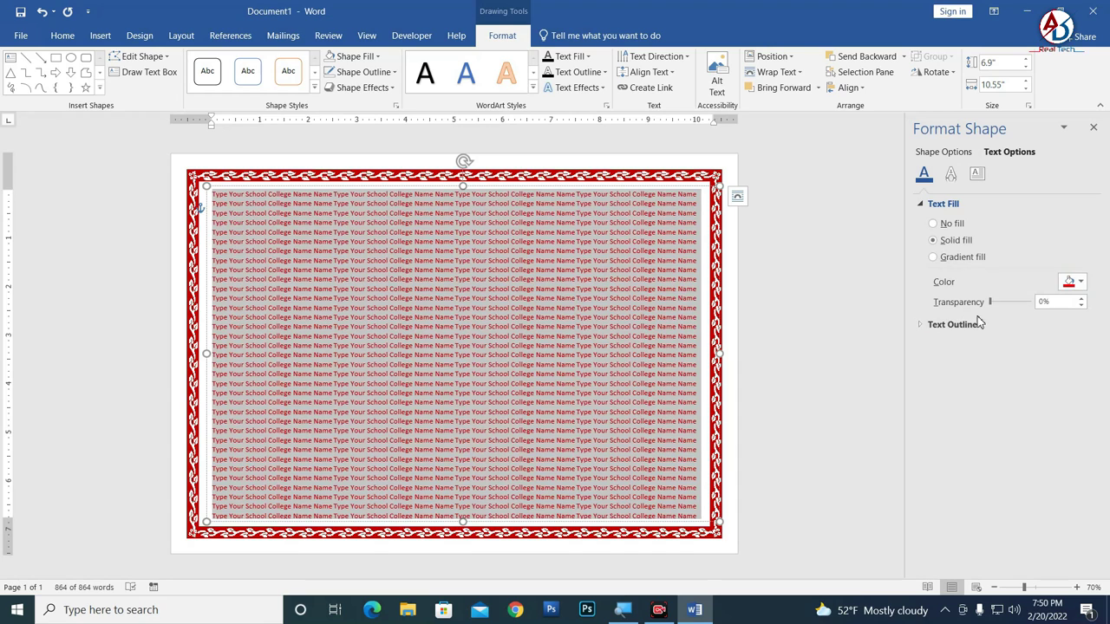
pyautogui.moveTo(992, 306); pyautogui.dragTo(1025, 312)
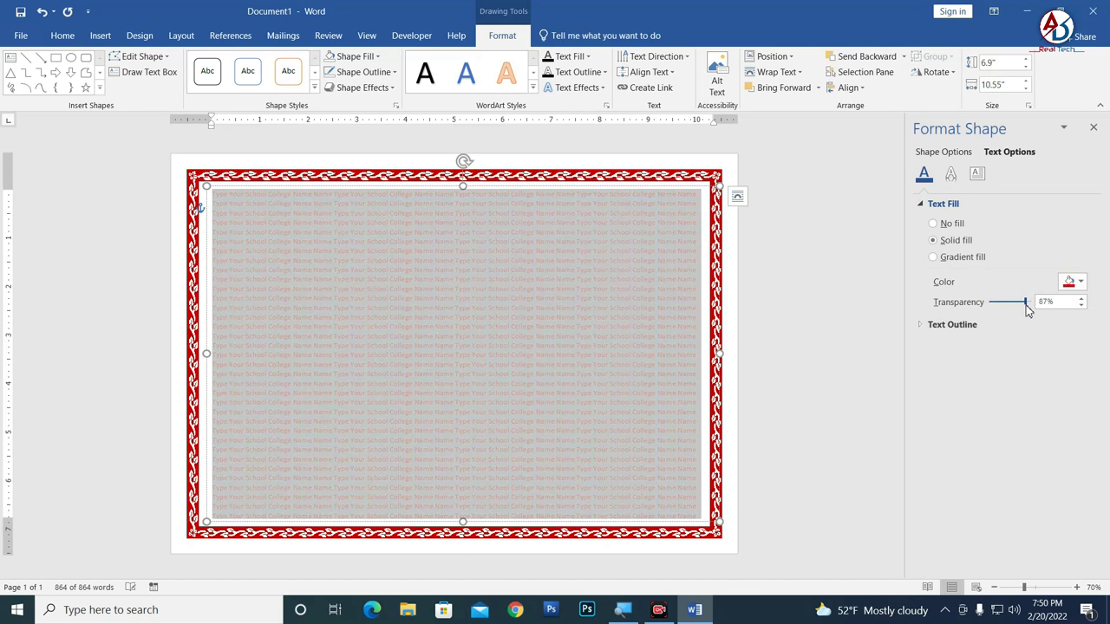
pyautogui.click(364, 246)
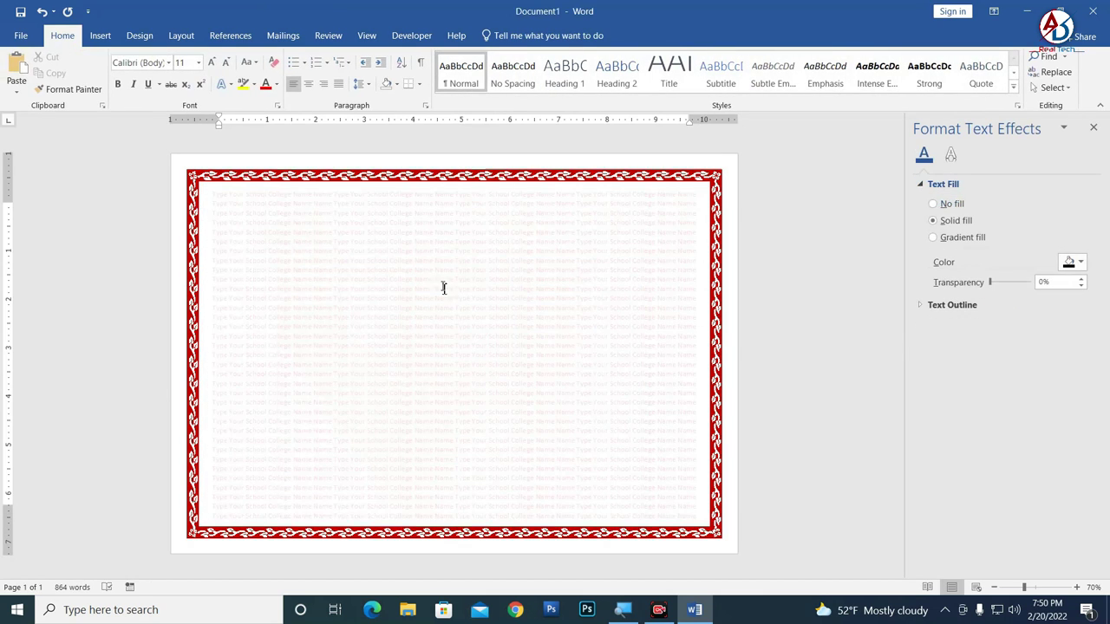
# Step: Increase the red school-name text's fill transparency from 87% to 90%
pyautogui.keyDown('ctrl'); pyautogui.scroll(-2, 532, 315); pyautogui.keyUp('ctrl')
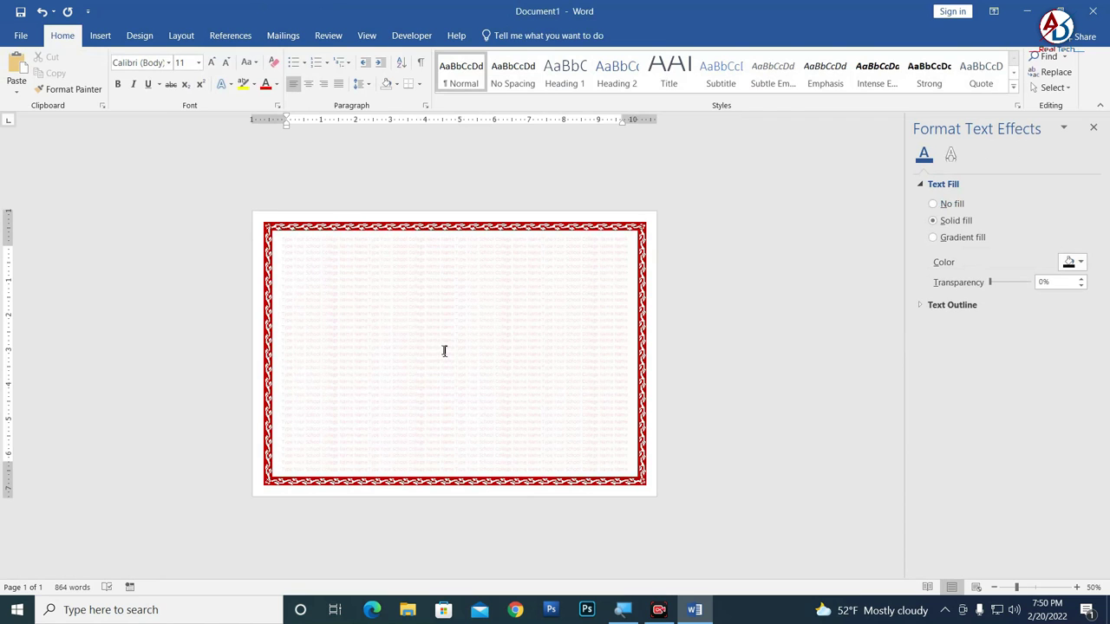
pyautogui.click(542, 360)
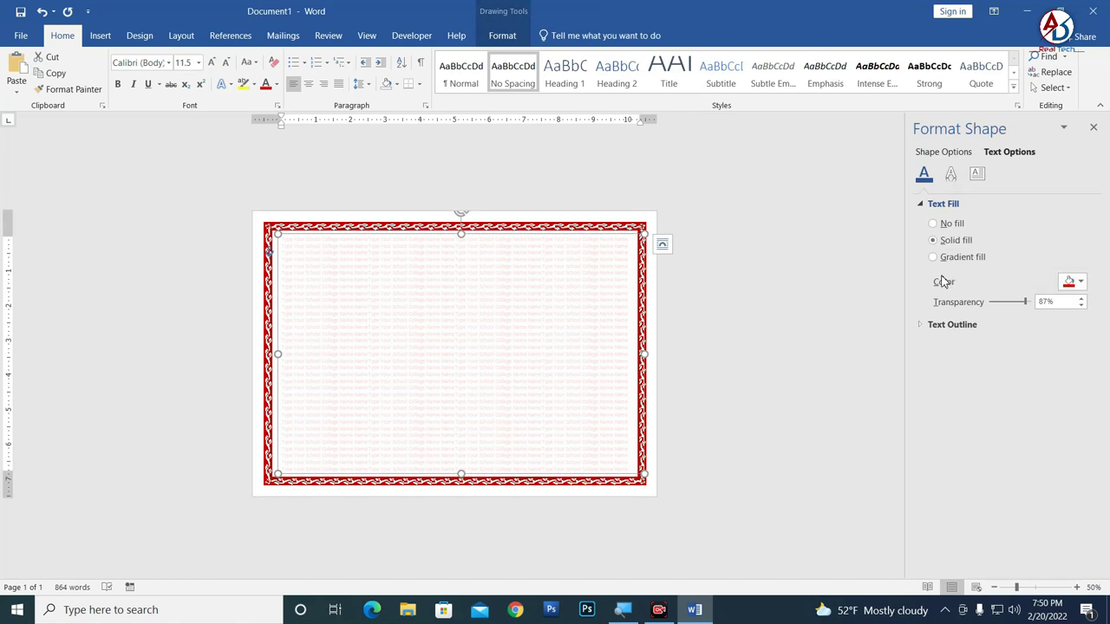
pyautogui.hotkey('ctrl', 'a')
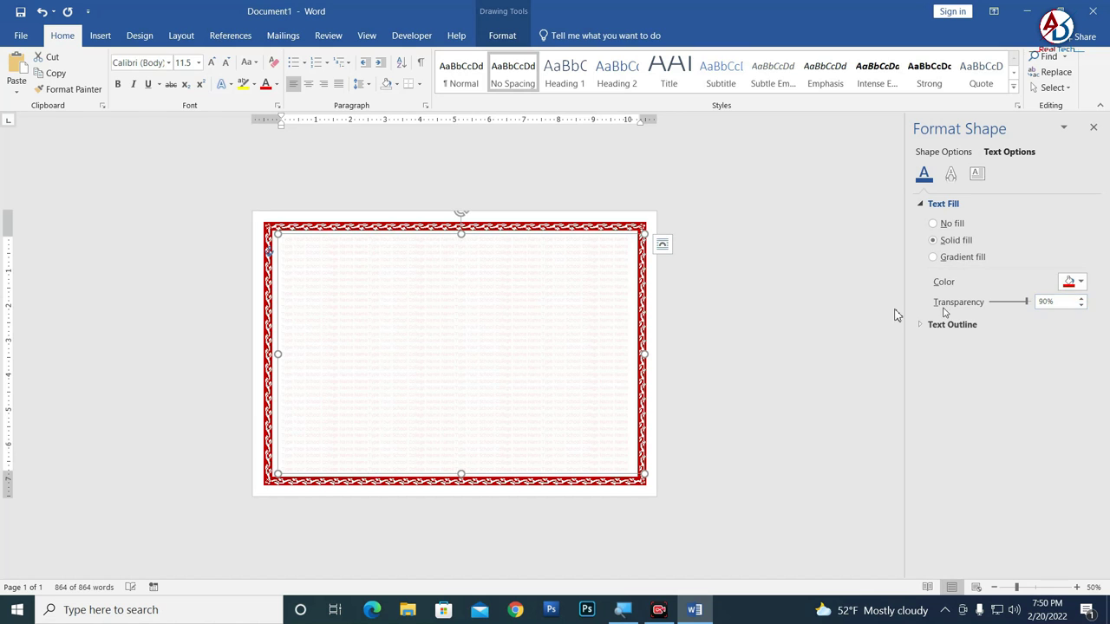
pyautogui.click(408, 362)
pyautogui.scroll(3, 303, 302)
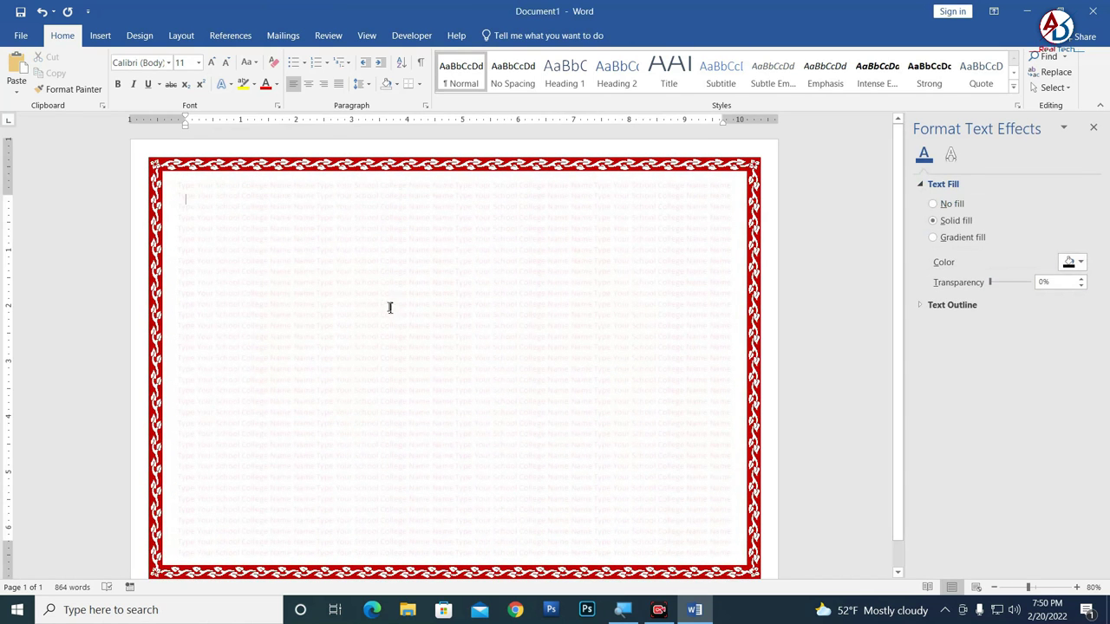
pyautogui.scroll(-2, 434, 299)
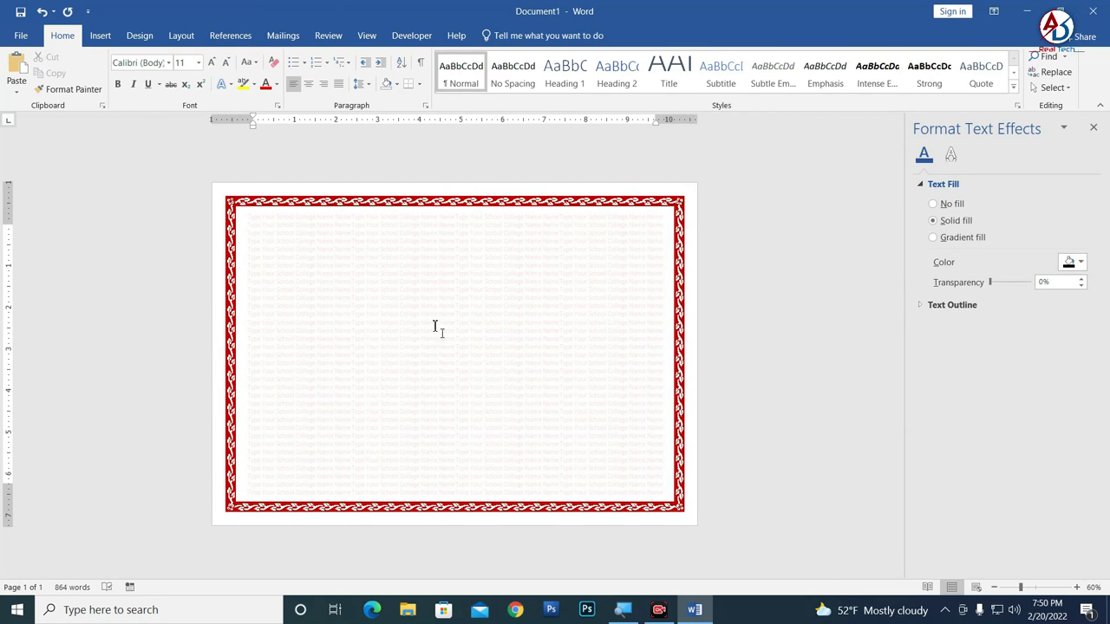
pyautogui.click(99, 35)
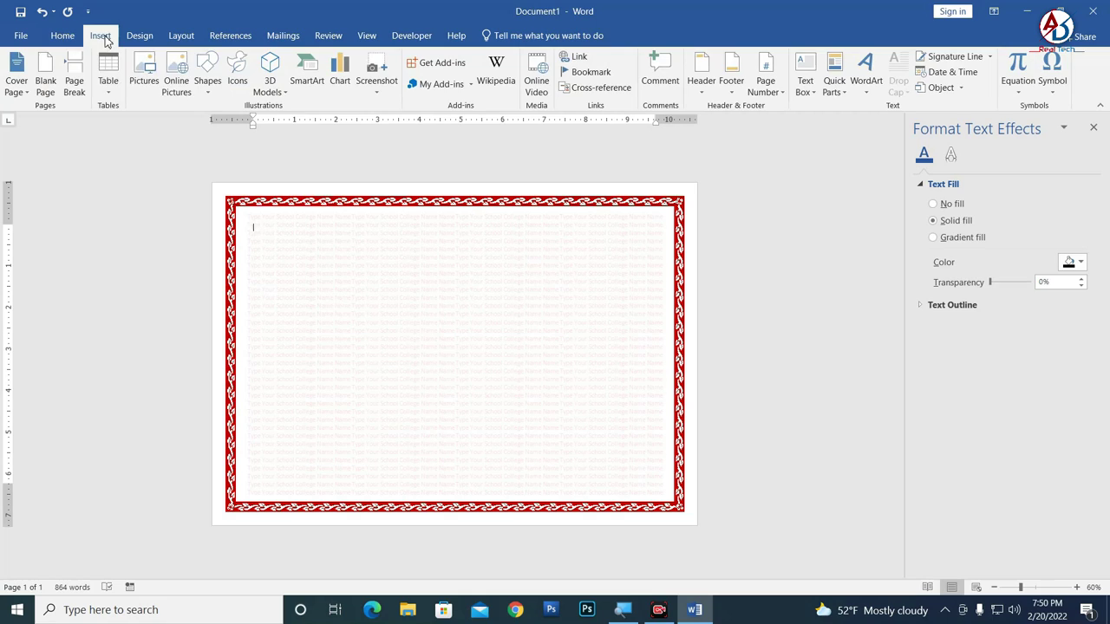
# Step: Draw an oval circle on the page and align it to the page's centre and middle
pyautogui.click(208, 81)
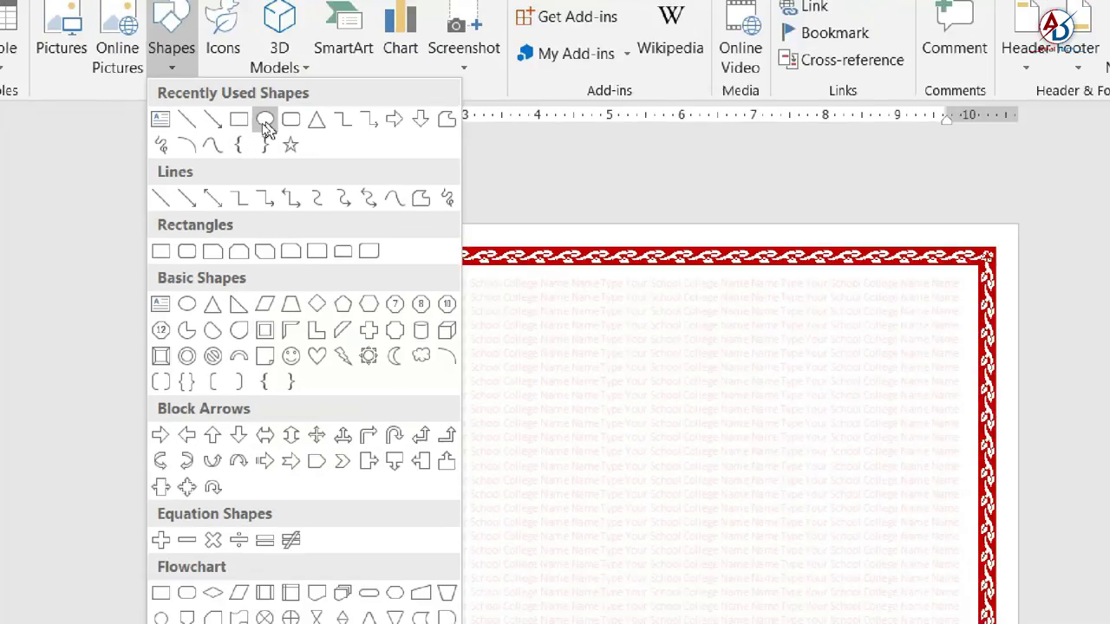
pyautogui.click(261, 123)
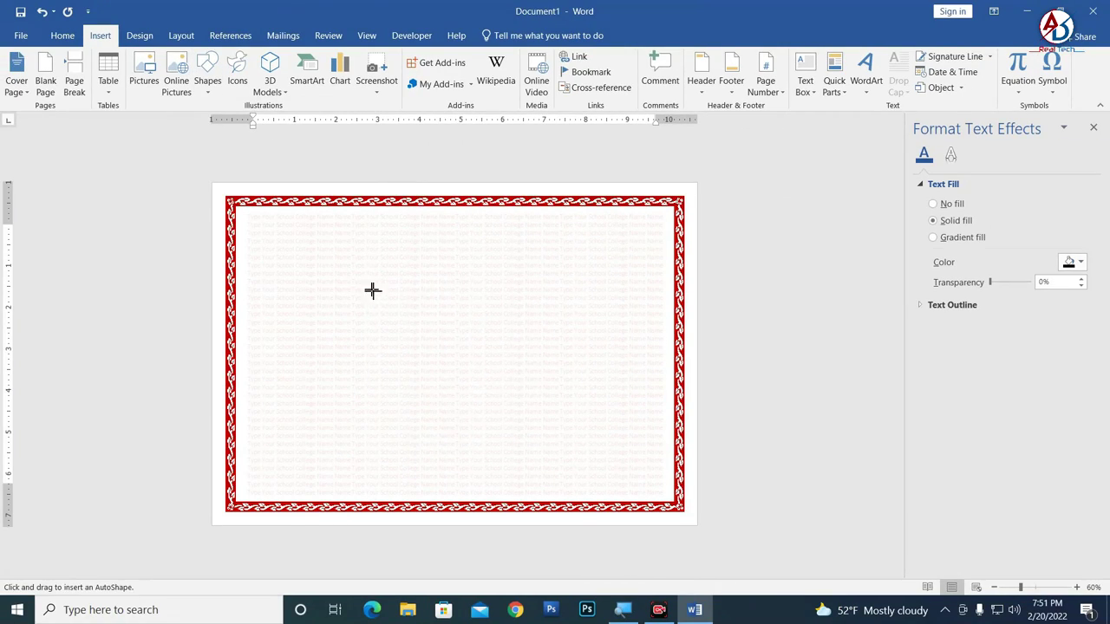
pyautogui.moveTo(361, 279); pyautogui.dragTo(512, 374)
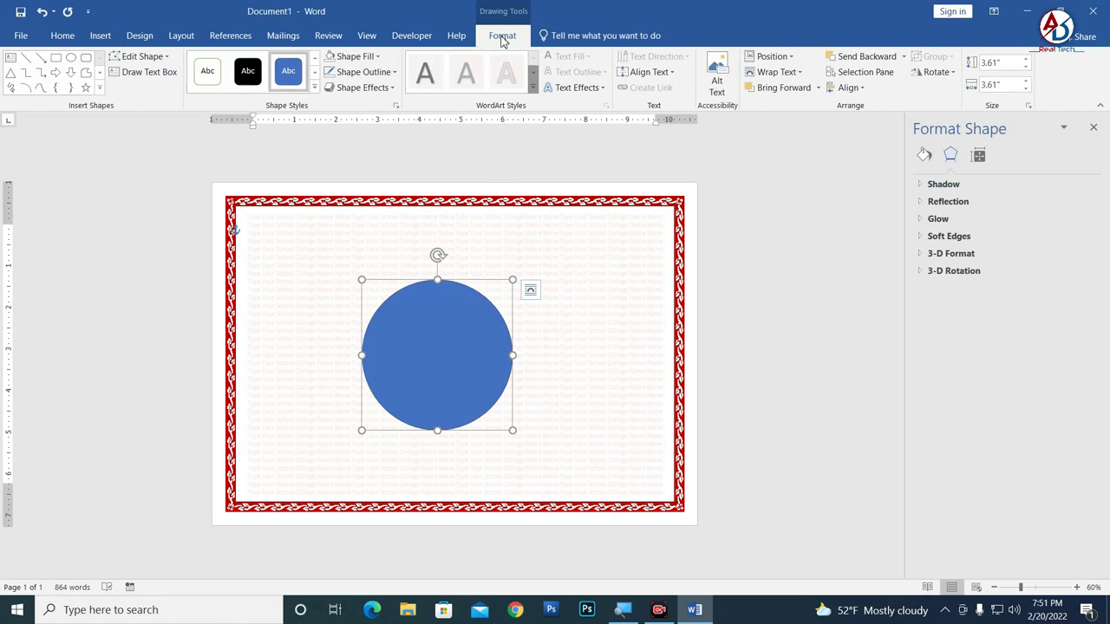
pyautogui.click(863, 90)
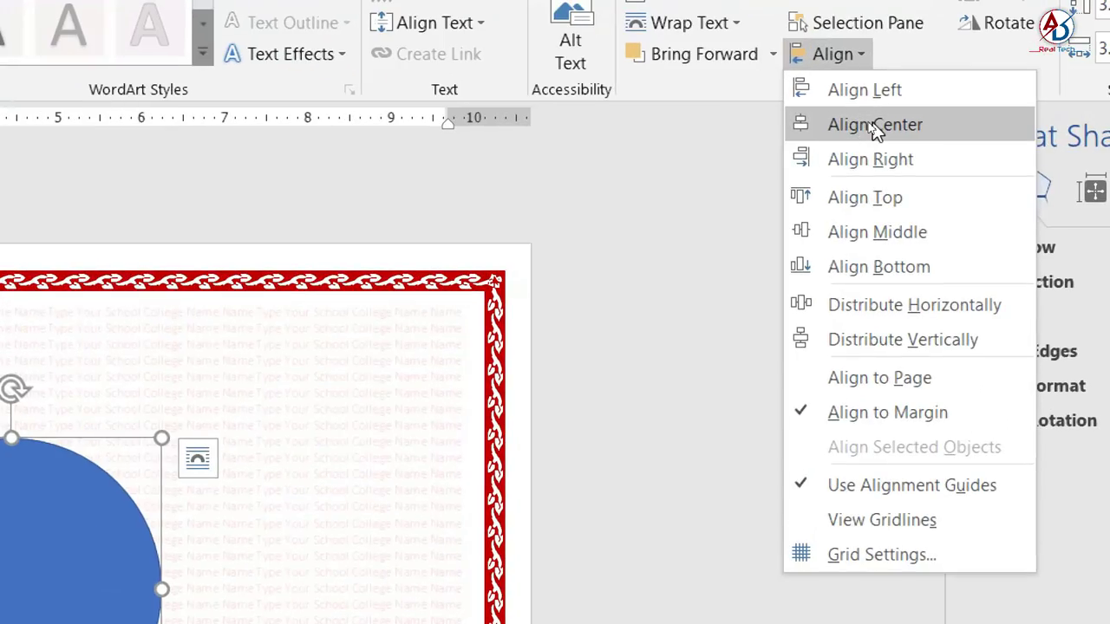
pyautogui.click(876, 130)
pyautogui.click(832, 53)
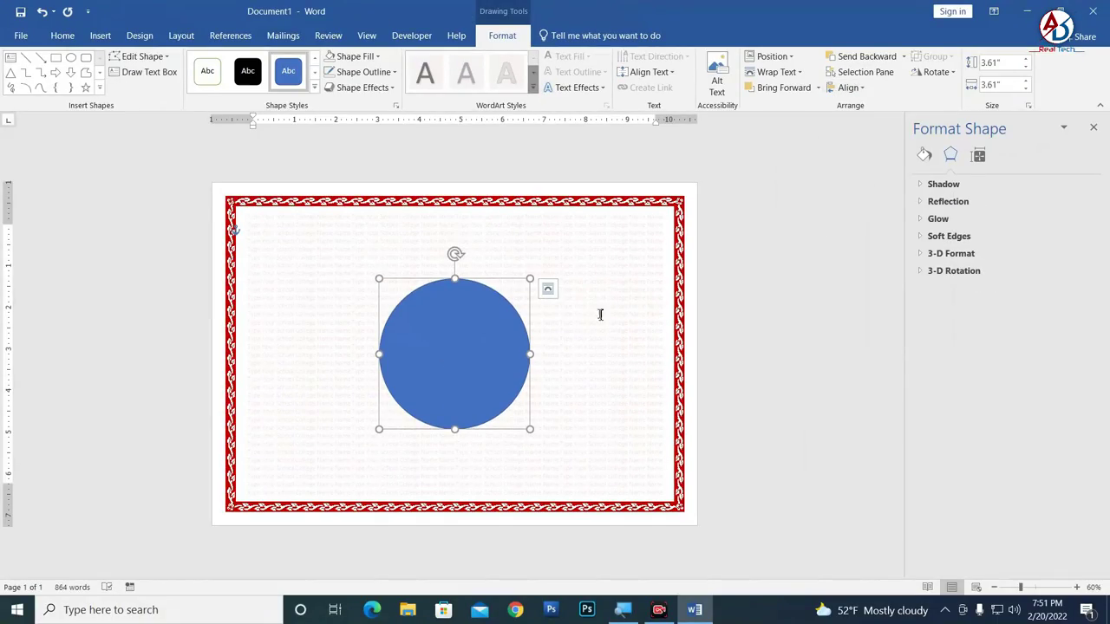
# Step: Give the circle a white fill and no outline
pyautogui.click(356, 56)
pyautogui.click(330, 91)
pyautogui.click(363, 72)
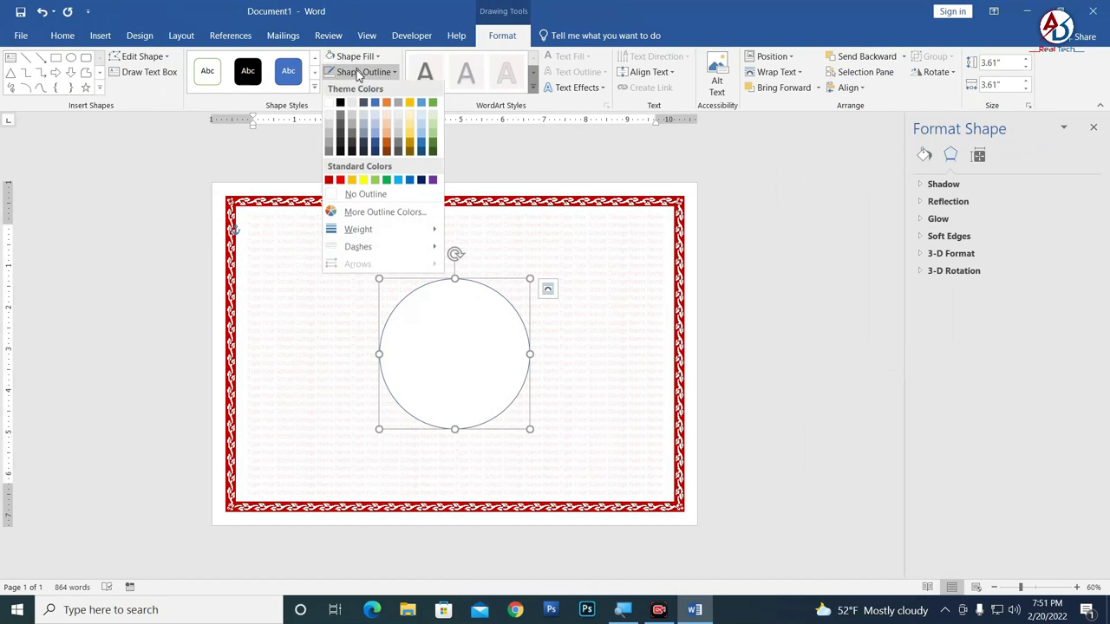
pyautogui.click(356, 196)
pyautogui.click(646, 319)
pyautogui.scroll(1, 646, 319)
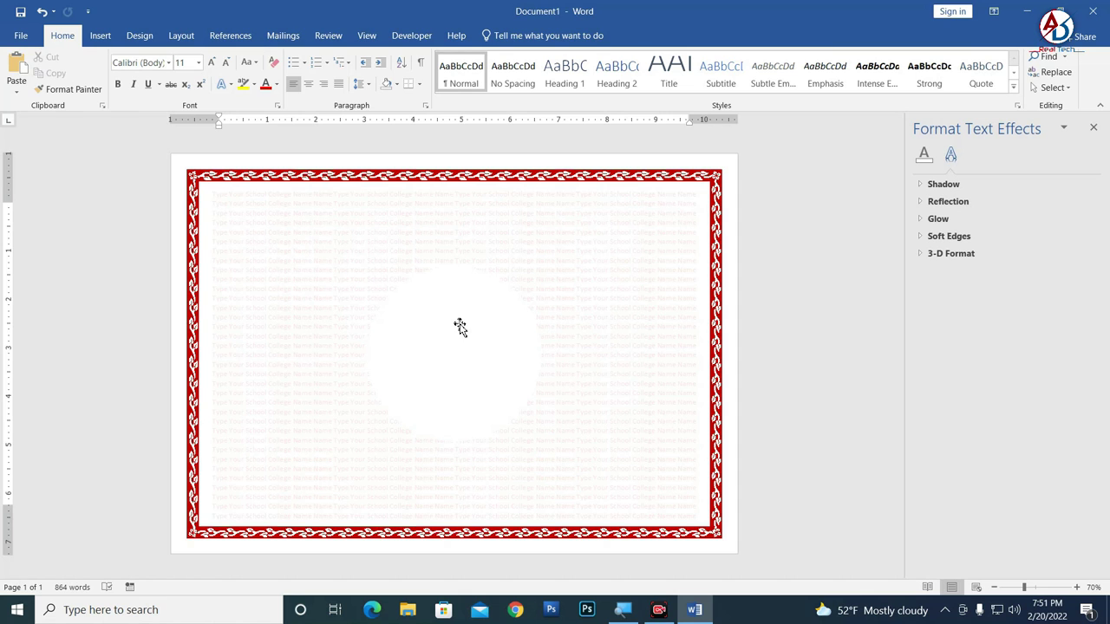
# Step: Draw a 4.57" rectangle square in the upper middle of the page and open its Format Shape fill settings
pyautogui.click(97, 37)
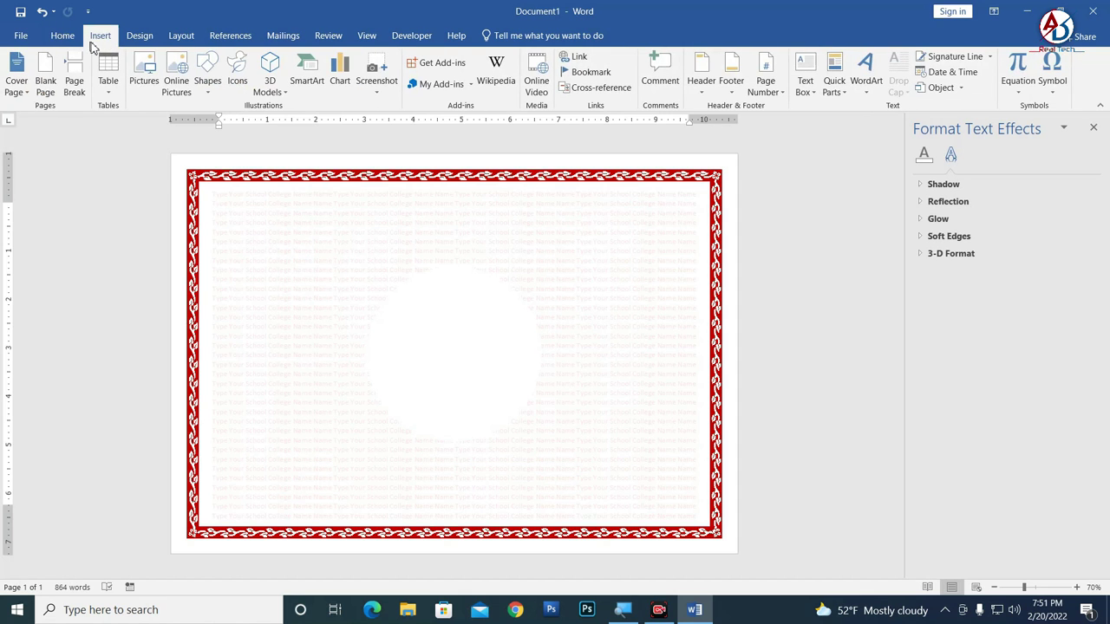
pyautogui.click(208, 82)
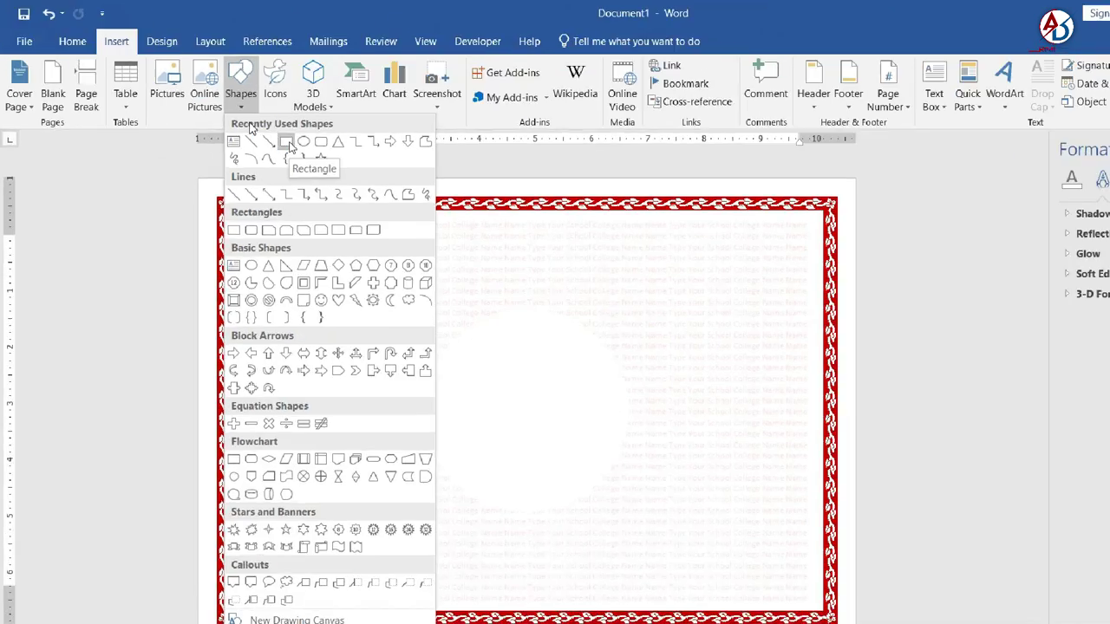
pyautogui.click(277, 159)
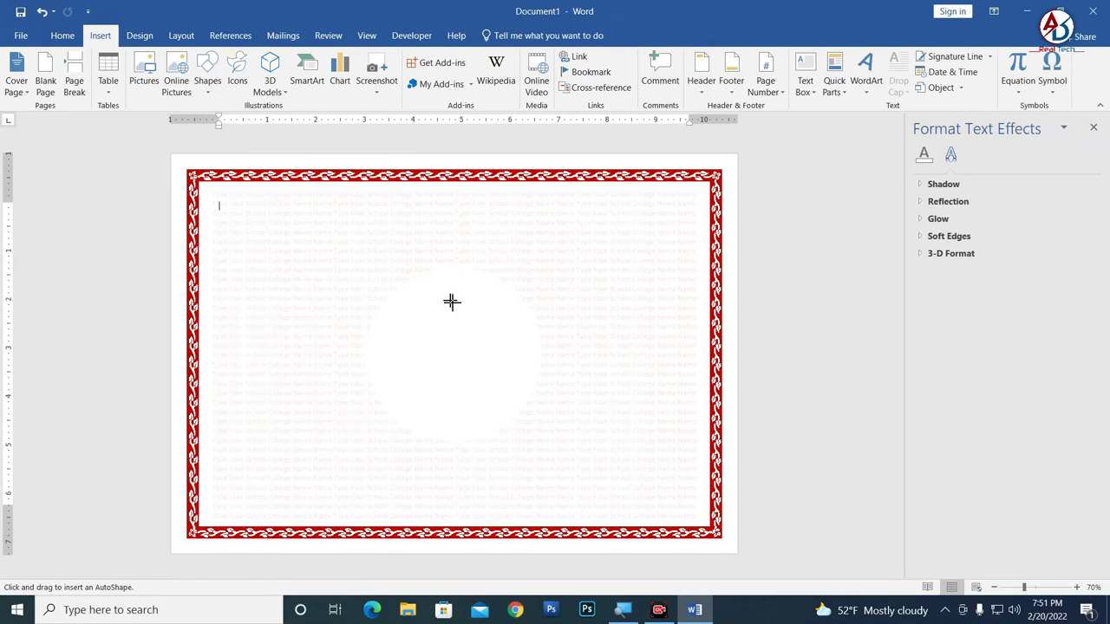
pyautogui.moveTo(340, 216); pyautogui.dragTo(564, 440)
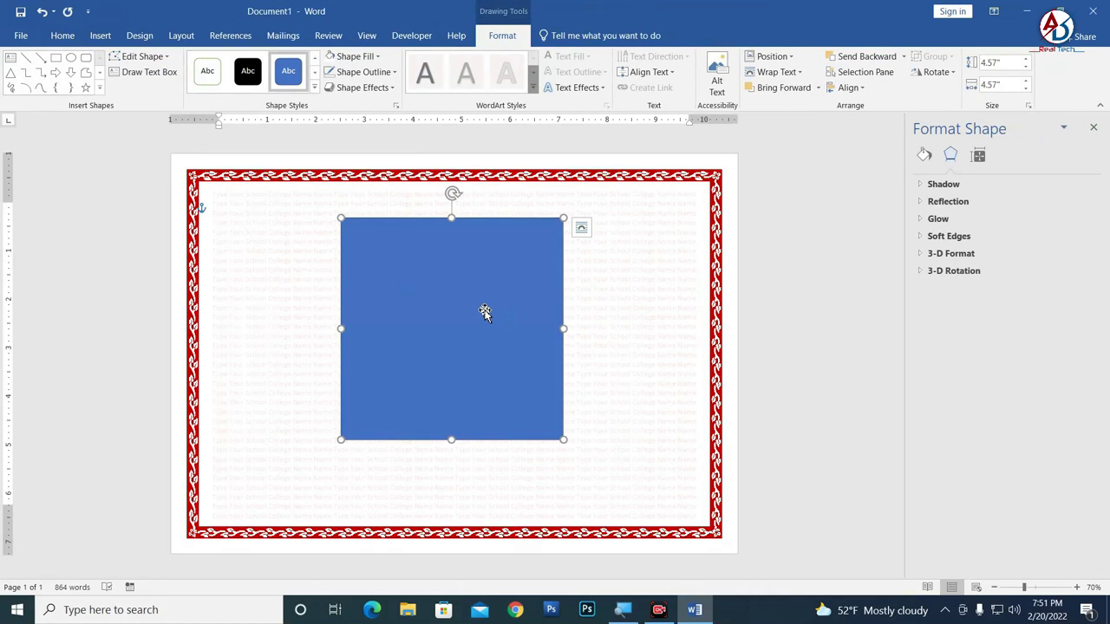
pyautogui.rightClick(485, 312)
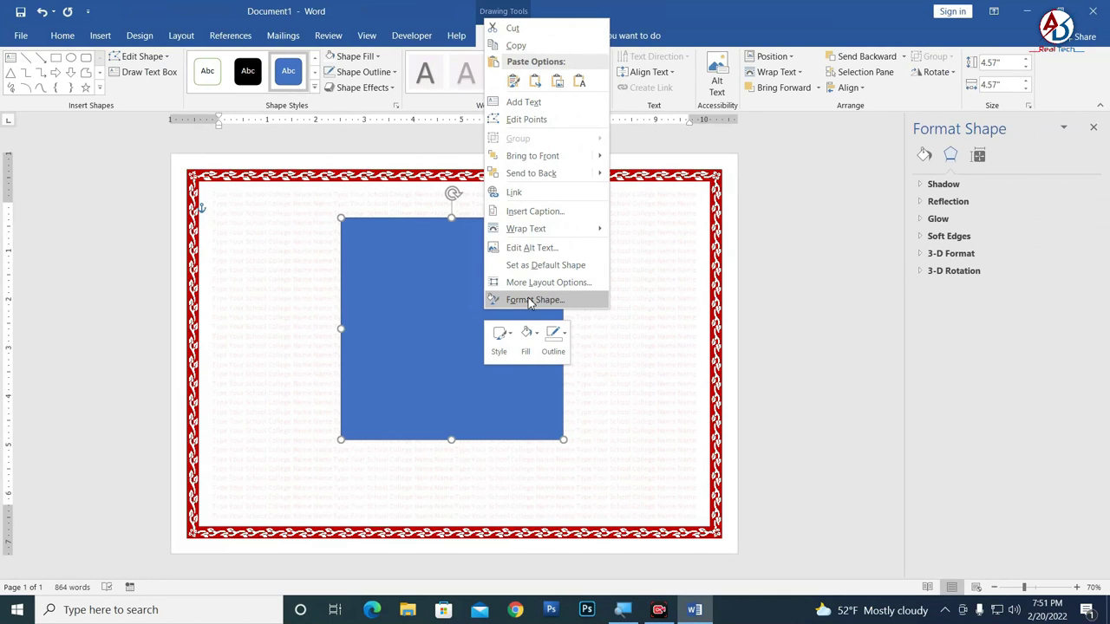
pyautogui.click(530, 300)
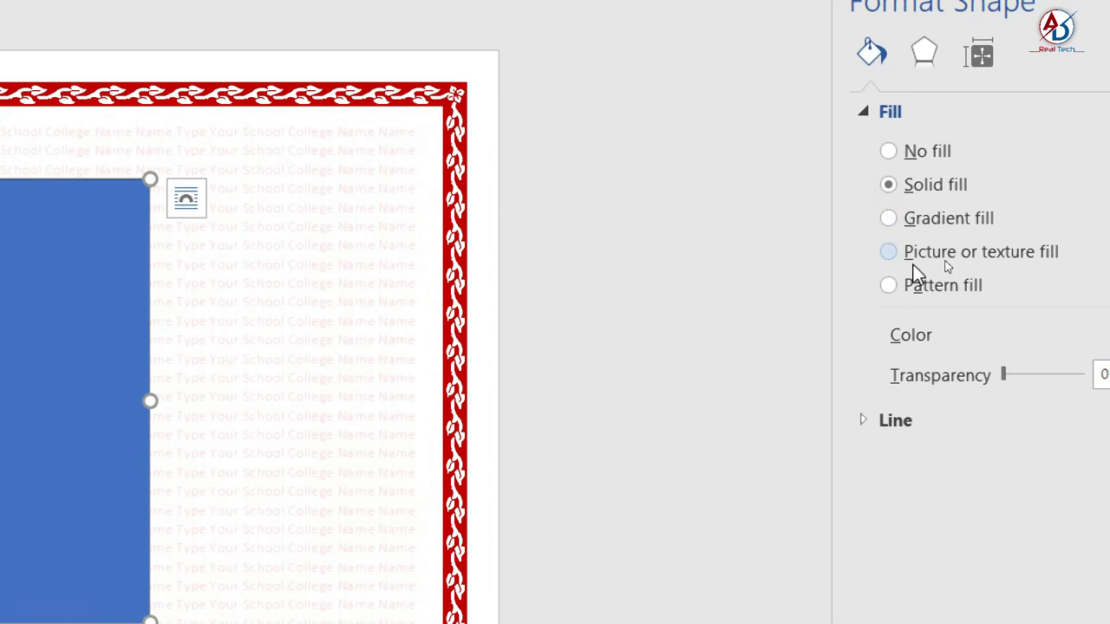
# Step: Fill the square with the 'logo here copy' picture from New Volume (D:)
pyautogui.click(997, 253)
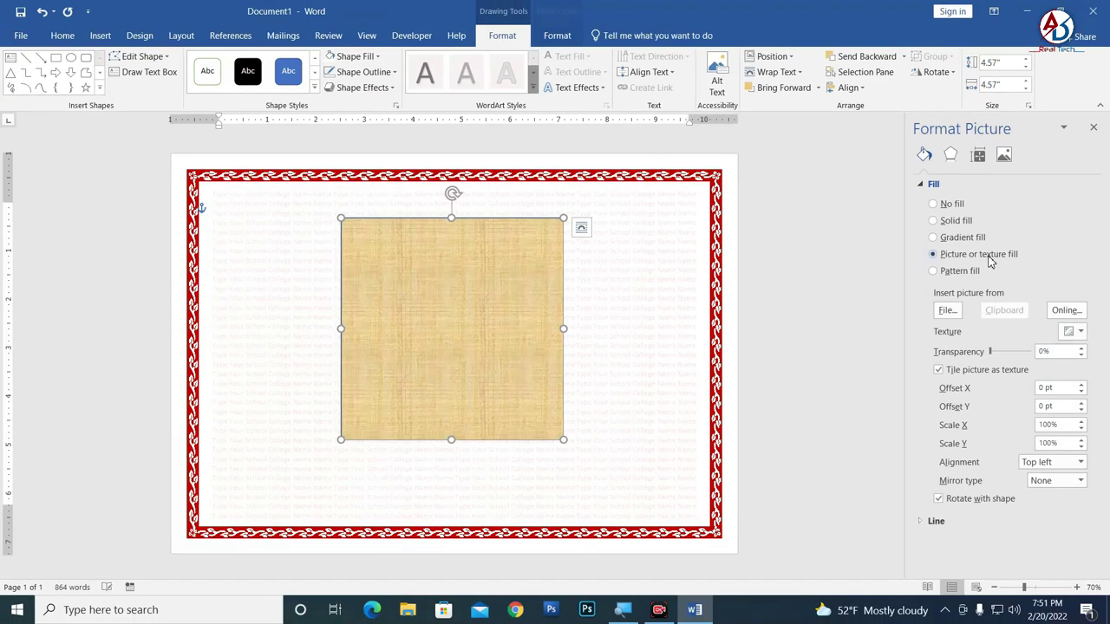
pyautogui.click(947, 310)
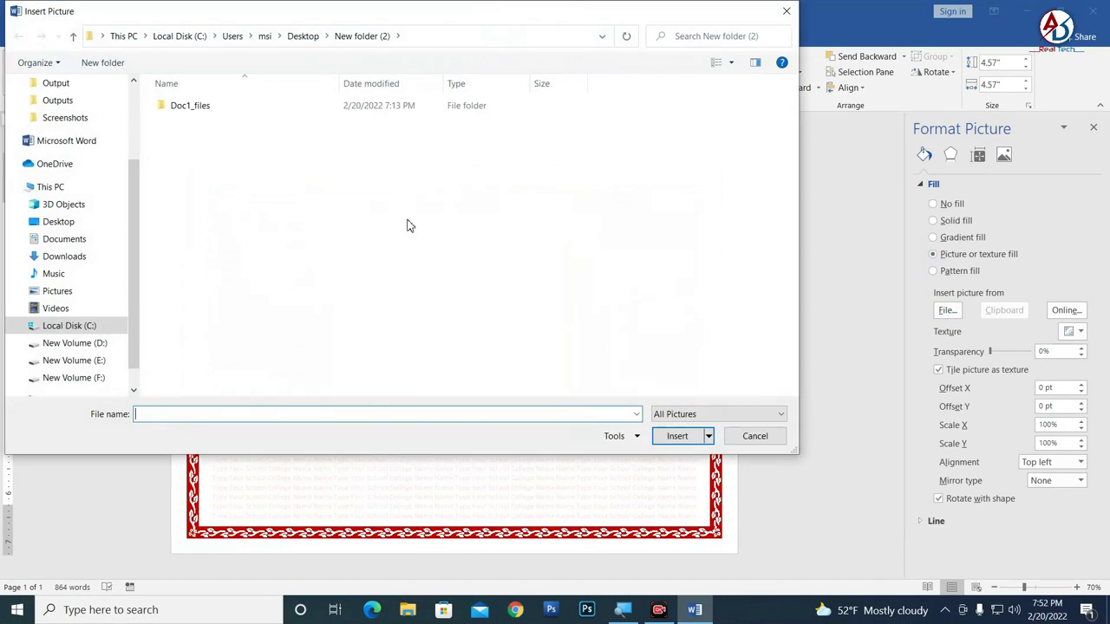
pyautogui.click(87, 344)
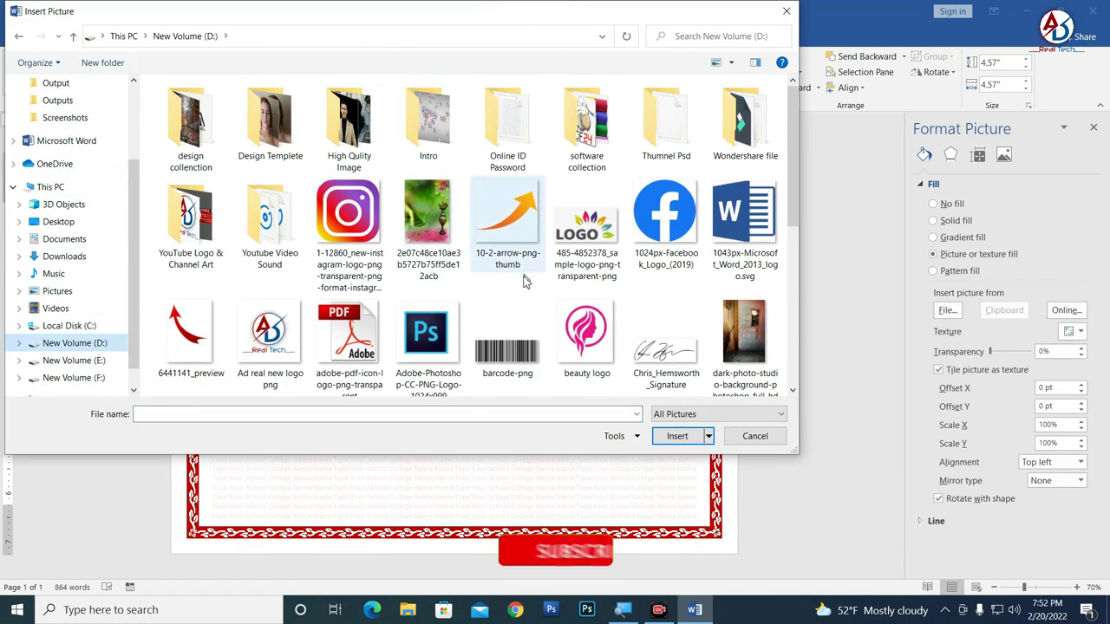
pyautogui.scroll(-3, 523, 280)
pyautogui.click(428, 325)
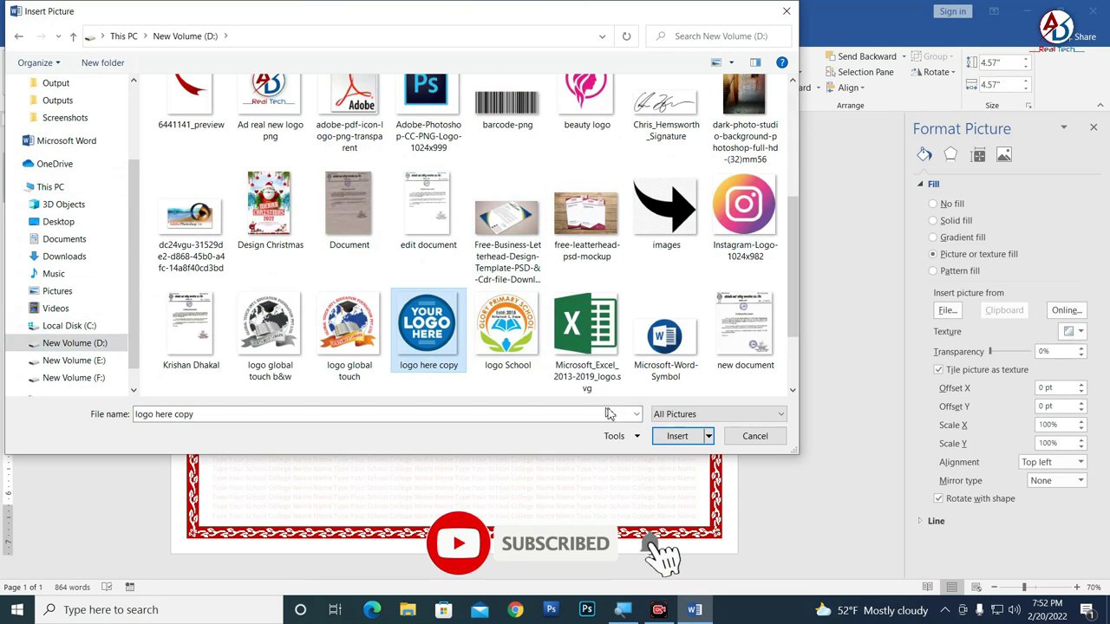
pyautogui.click(677, 436)
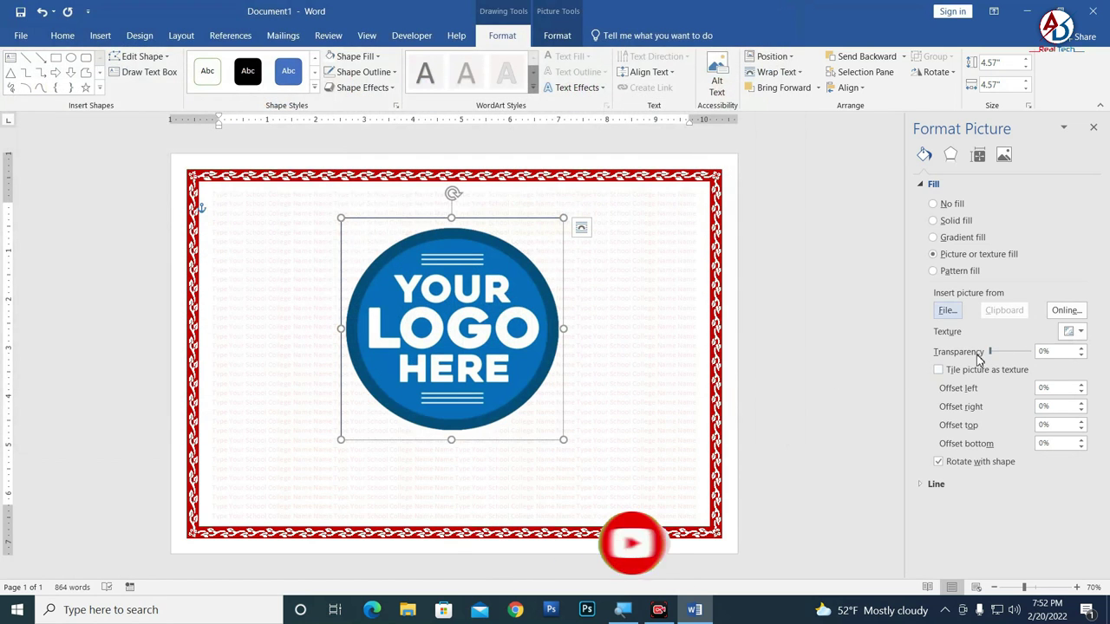
# Step: Set the logo picture fill's transparency to about 87%
pyautogui.moveTo(990, 351); pyautogui.dragTo(1027, 355)
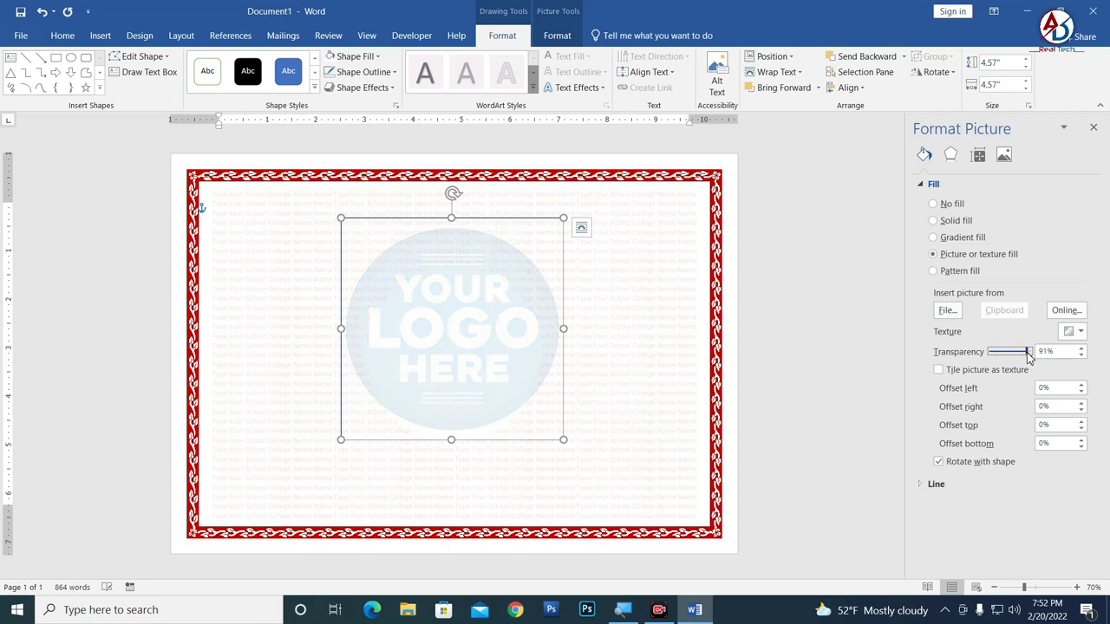
pyautogui.moveTo(1028, 357); pyautogui.dragTo(1028, 355)
pyautogui.click(389, 73)
# Step: Remove the logo shape's outline and shrink it slightly
pyautogui.click(365, 195)
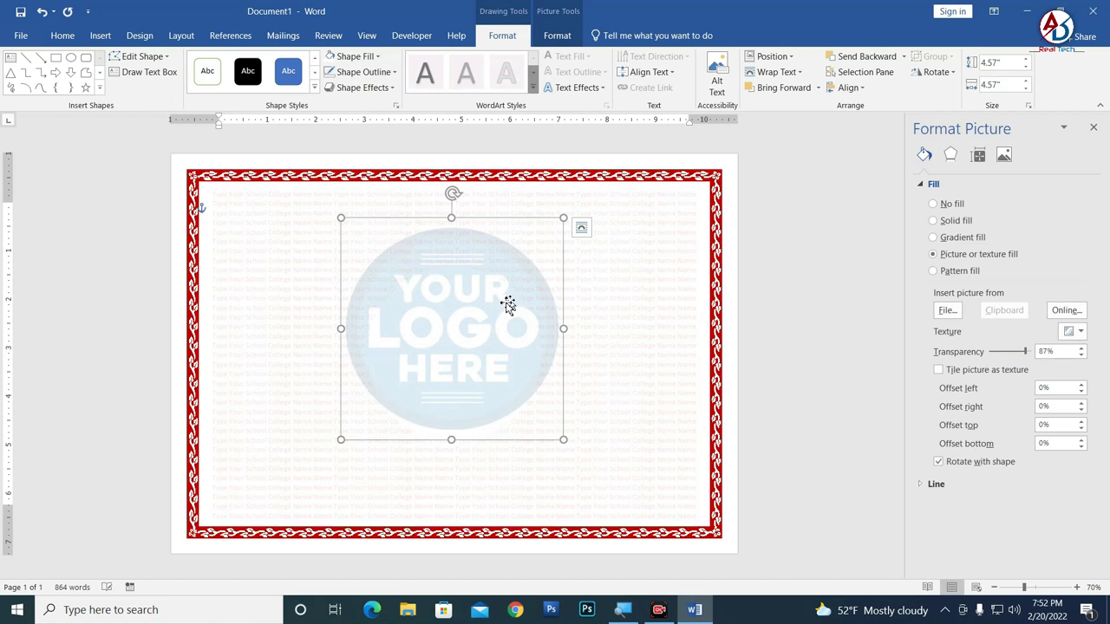
pyautogui.moveTo(477, 354); pyautogui.dragTo(476, 383)
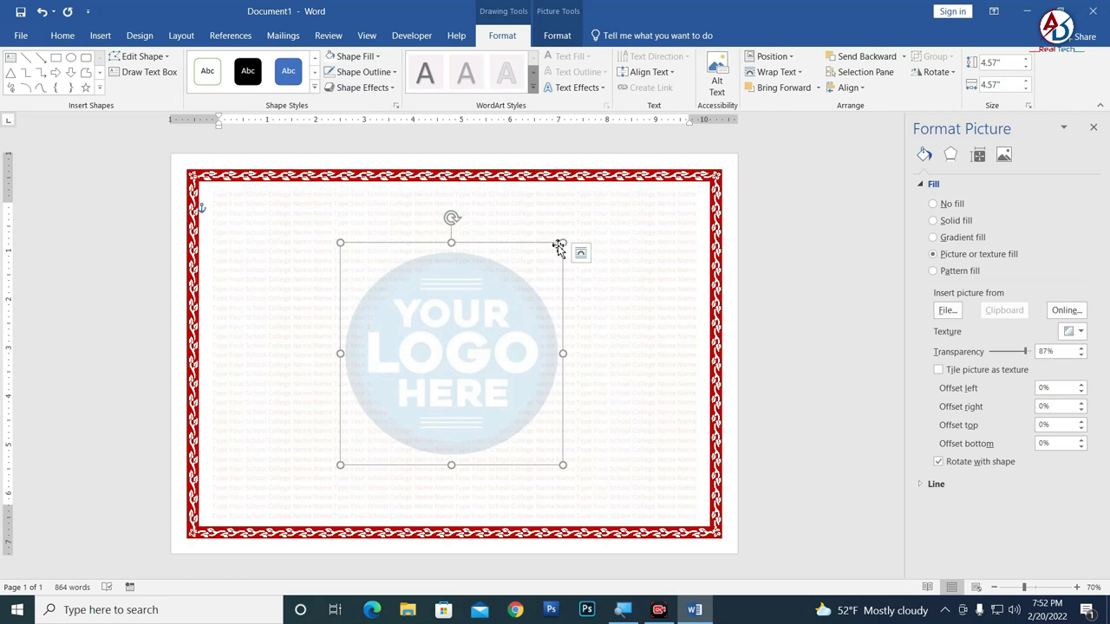
pyautogui.moveTo(563, 242); pyautogui.dragTo(543, 272)
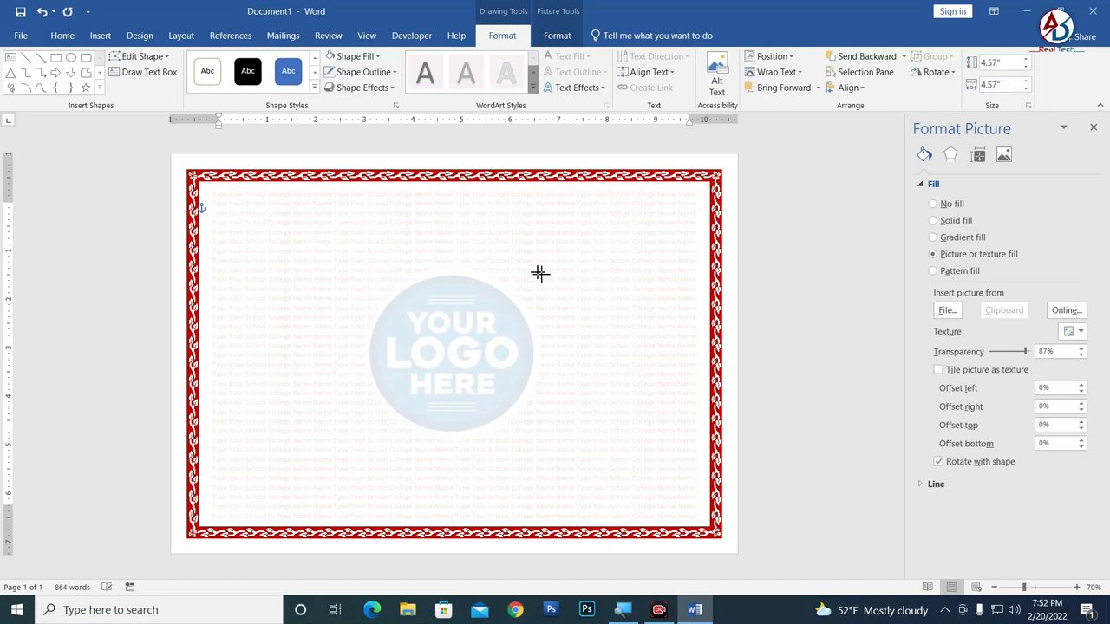
pyautogui.scroll(2, 515, 339)
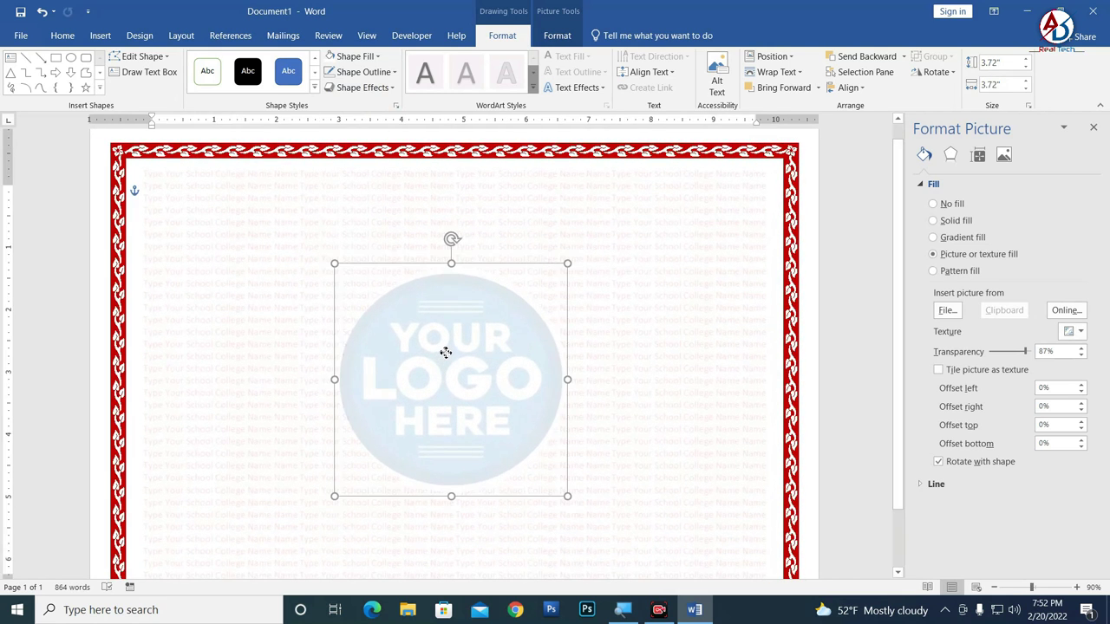
pyautogui.moveTo(445, 354); pyautogui.dragTo(446, 350)
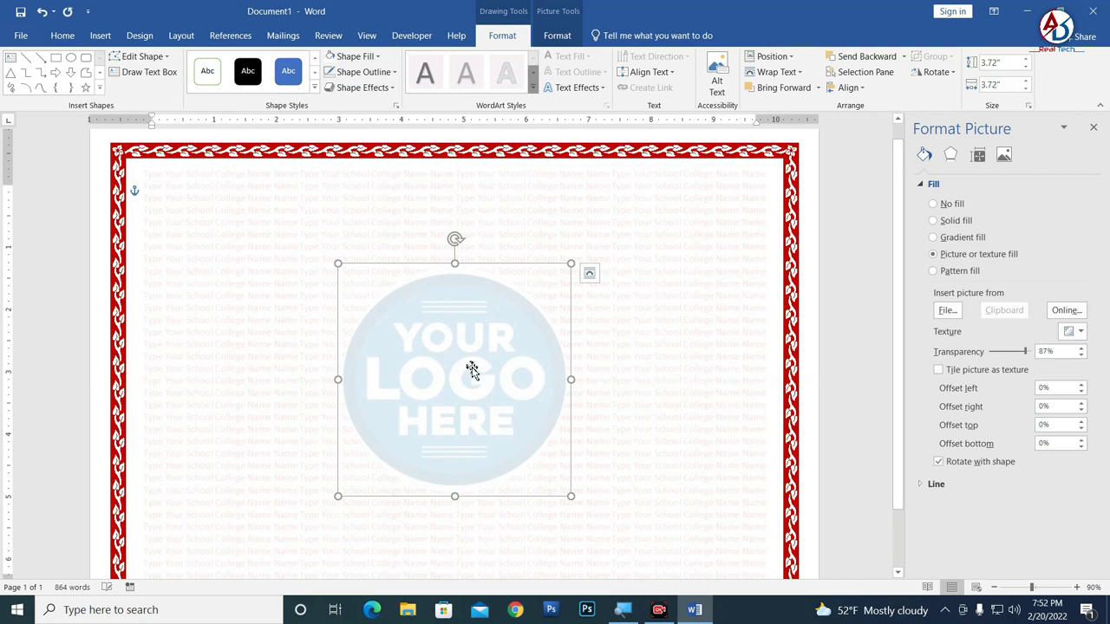
pyautogui.scroll(4, 486, 376)
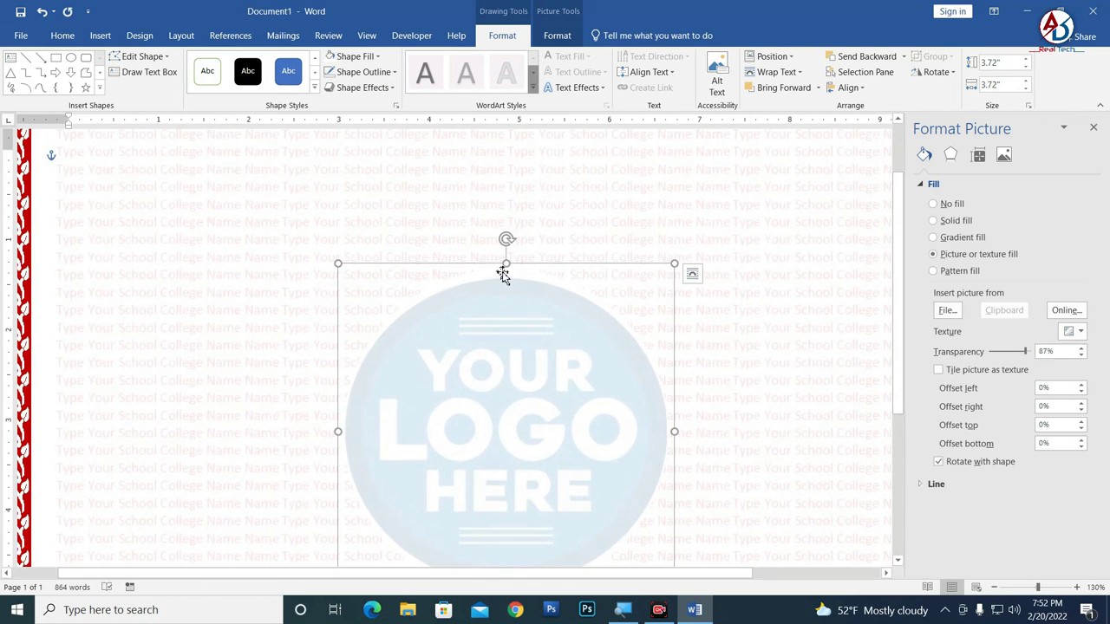
# Step: Resize the logo to about 3.87" by 3.72" and move it to the page centre
pyautogui.moveTo(504, 267); pyautogui.dragTo(505, 258)
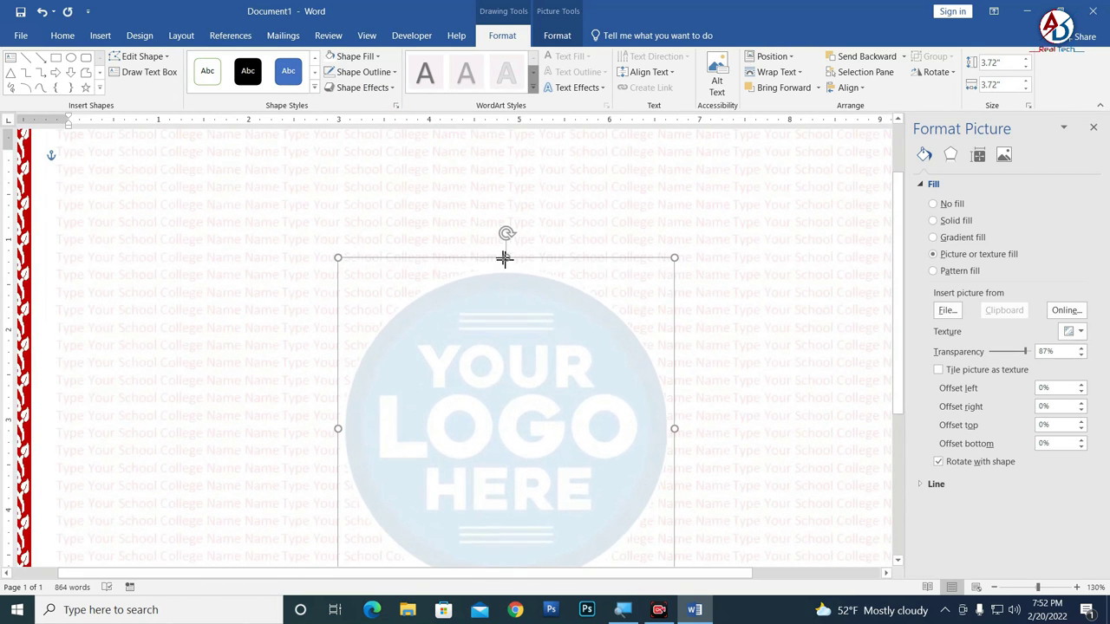
pyautogui.scroll(-5, 513, 344)
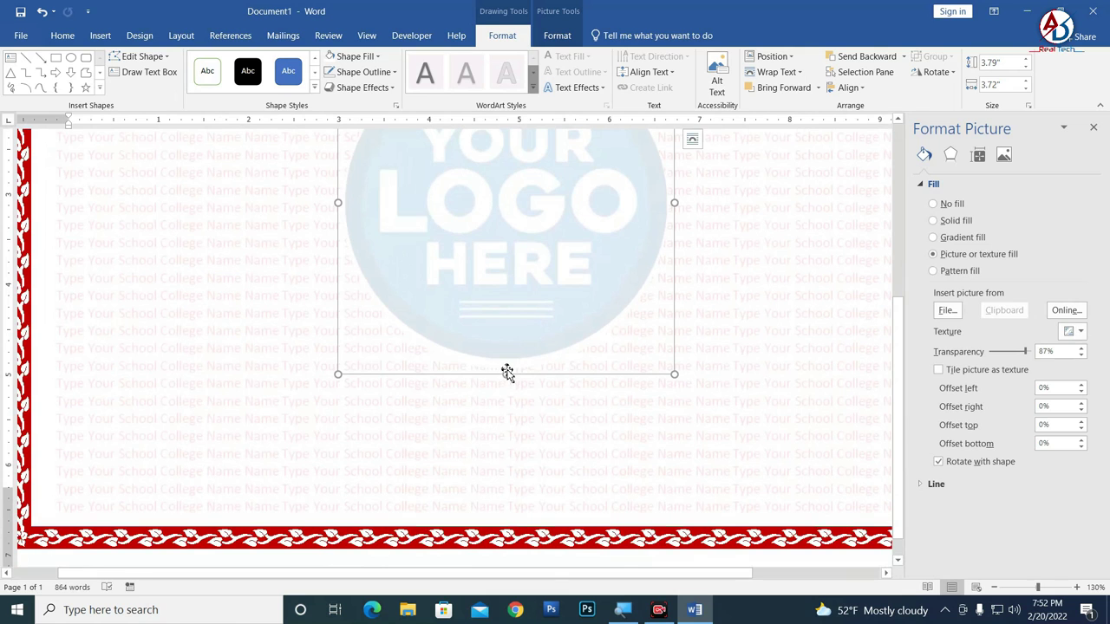
pyautogui.moveTo(504, 373); pyautogui.dragTo(504, 379)
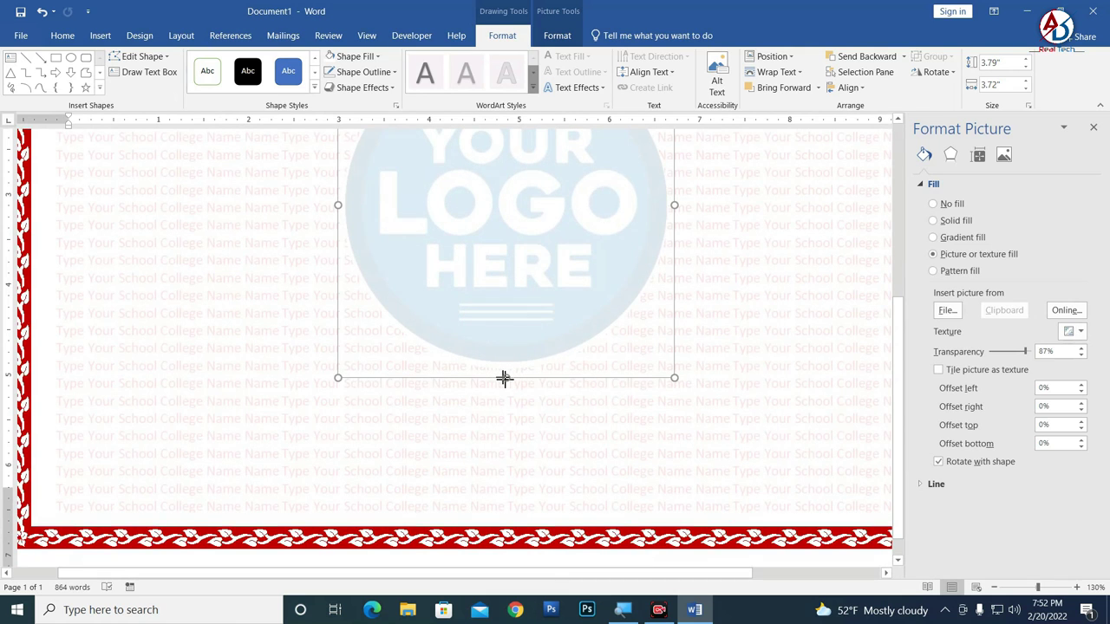
pyautogui.scroll(2, 504, 379)
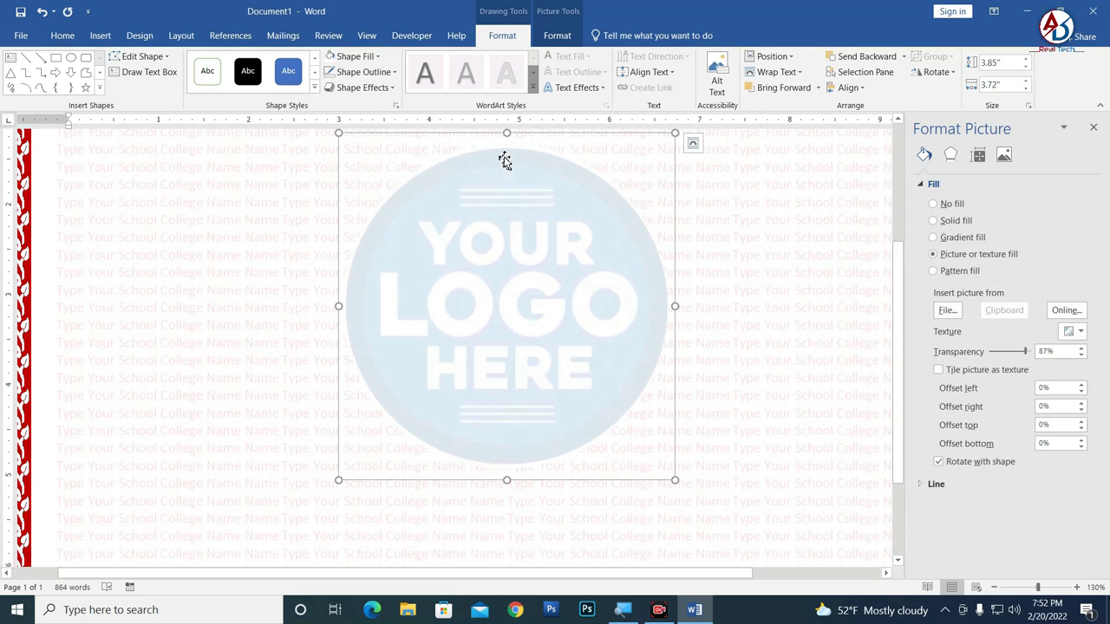
pyautogui.moveTo(506, 131); pyautogui.dragTo(491, 223)
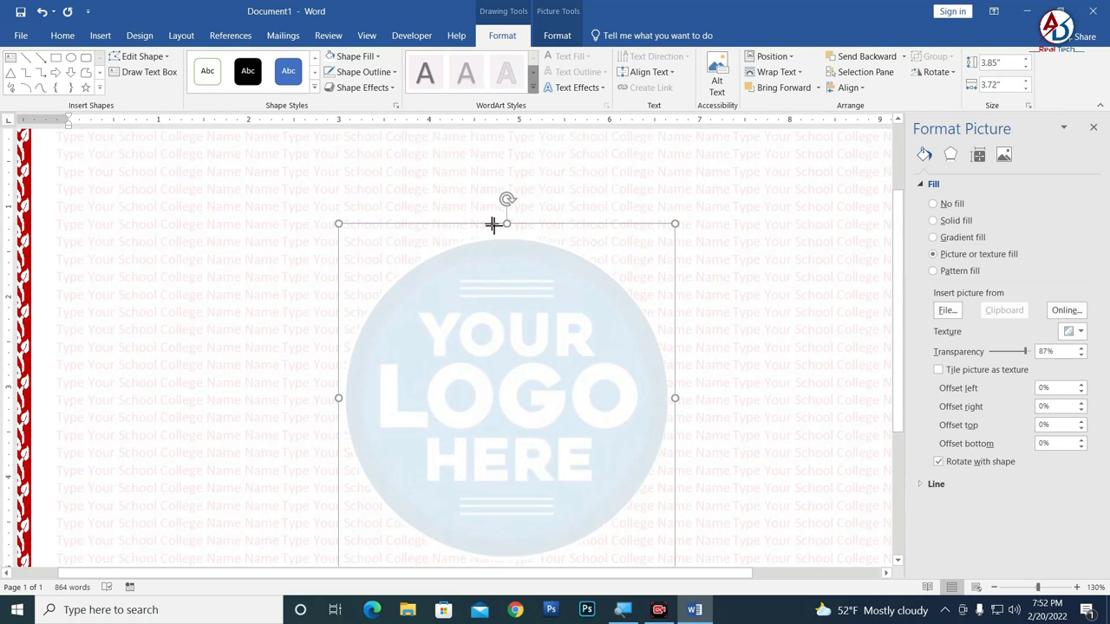
pyautogui.scroll(-2, 503, 339)
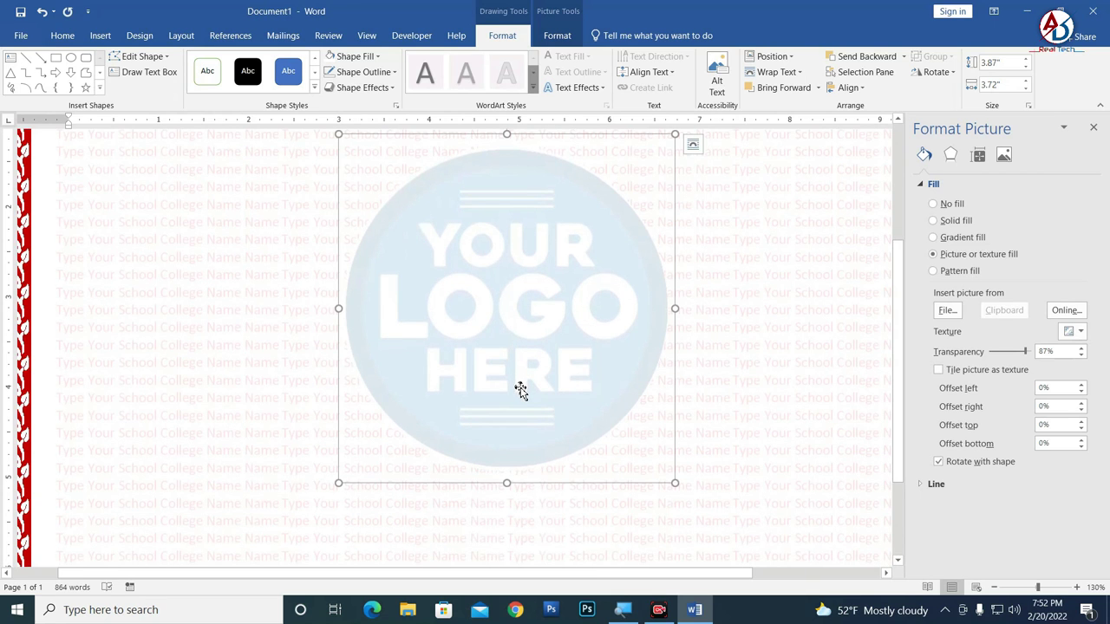
pyautogui.scroll(-8, 834, 397)
pyautogui.scroll(-1, 807, 374)
# Step: Deselect the logo and scroll back up the page
pyautogui.click(372, 255)
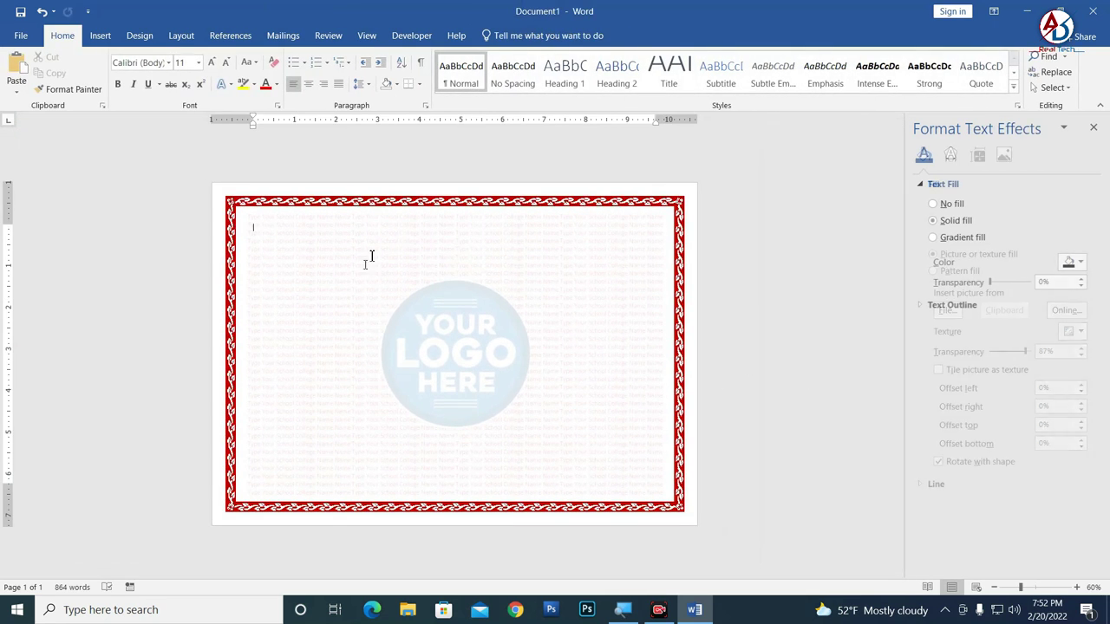
pyautogui.scroll(-1, 611, 344)
pyautogui.scroll(3, 453, 366)
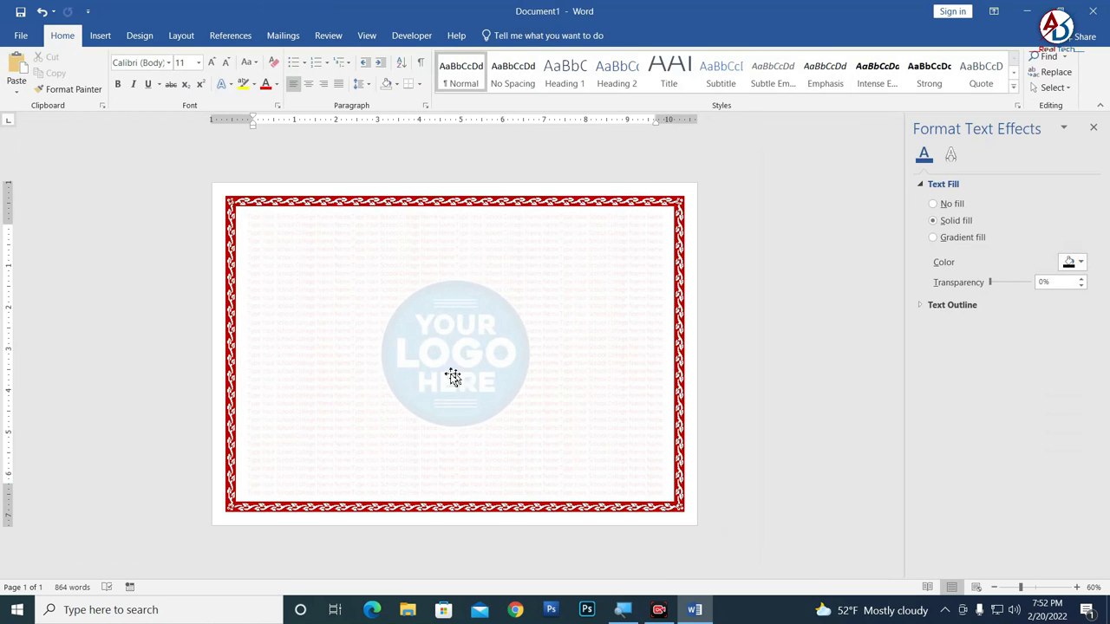
pyautogui.scroll(1, 463, 386)
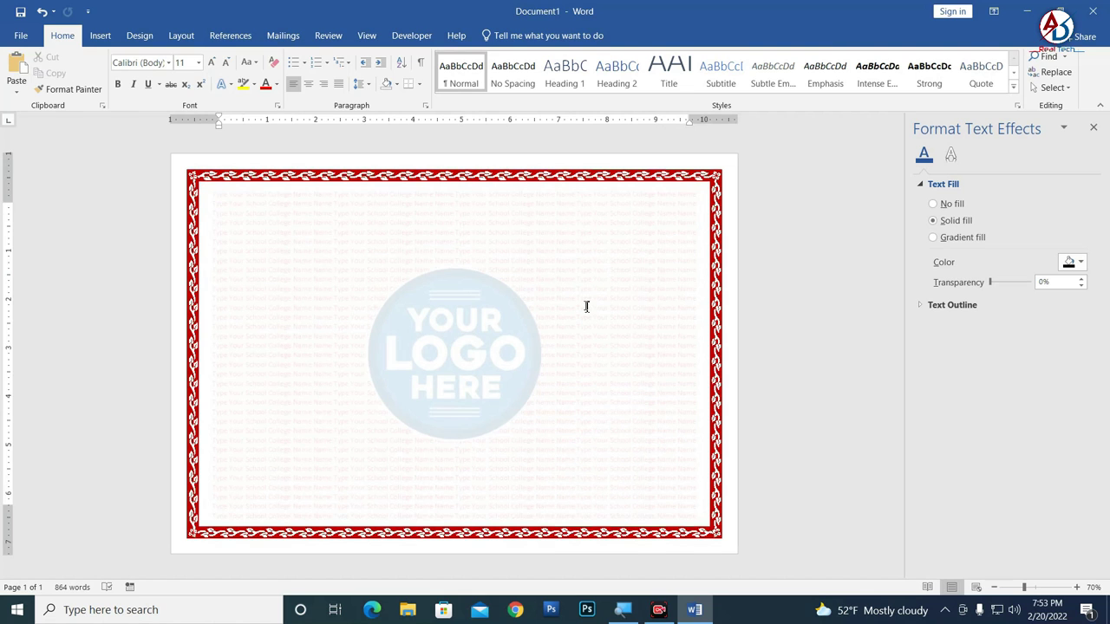
pyautogui.scroll(2, 607, 206)
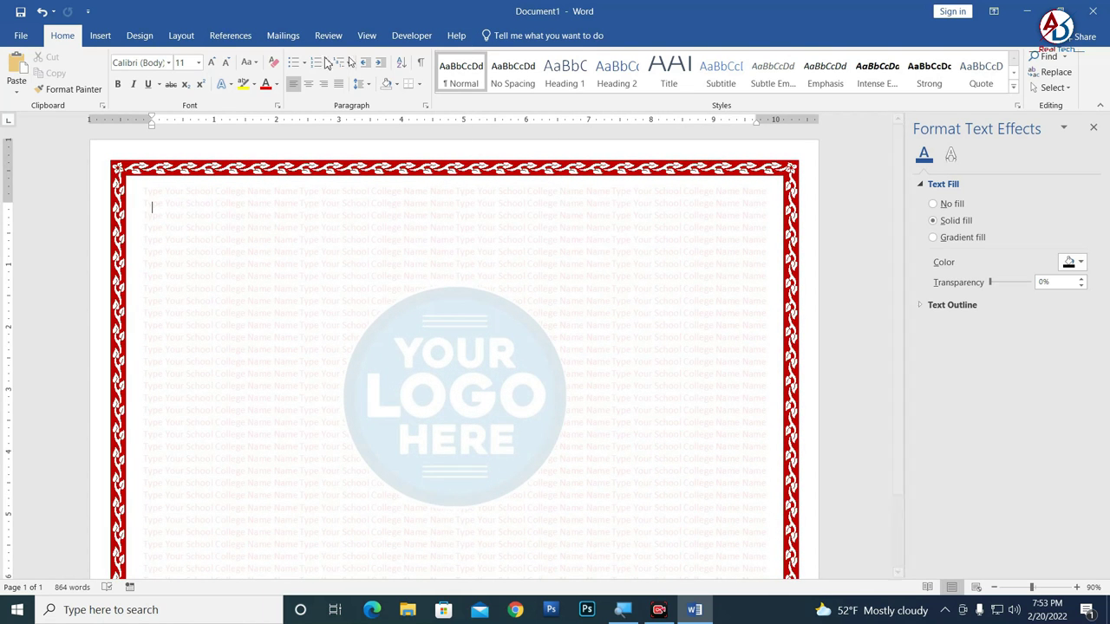
# Step: Widen the red art page border from 18 pt to 22 pt
pyautogui.click(139, 36)
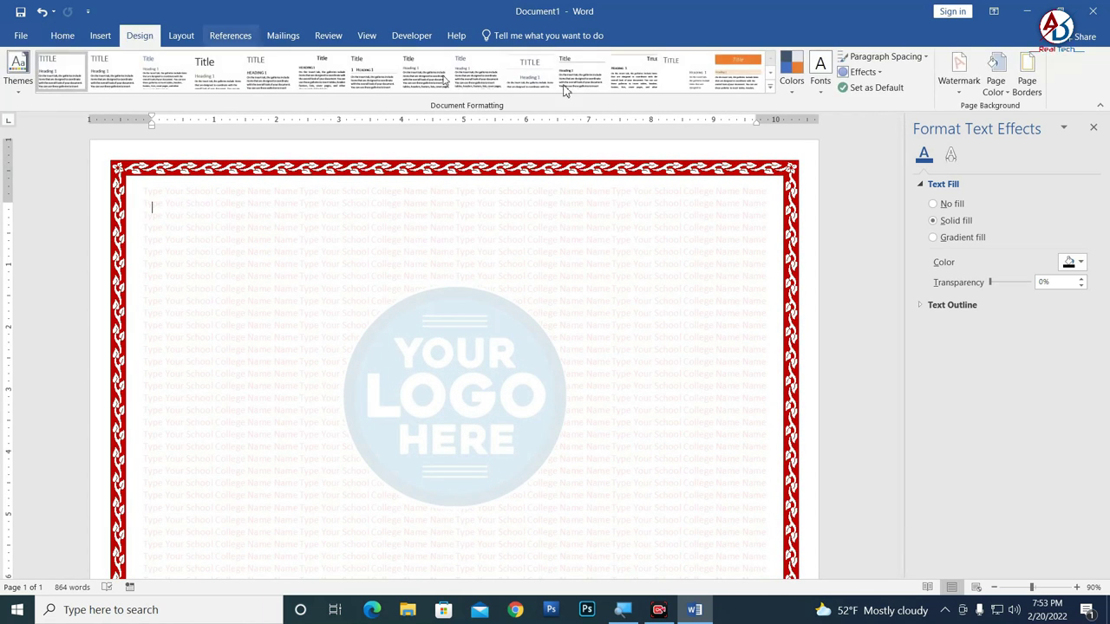
pyautogui.click(1026, 83)
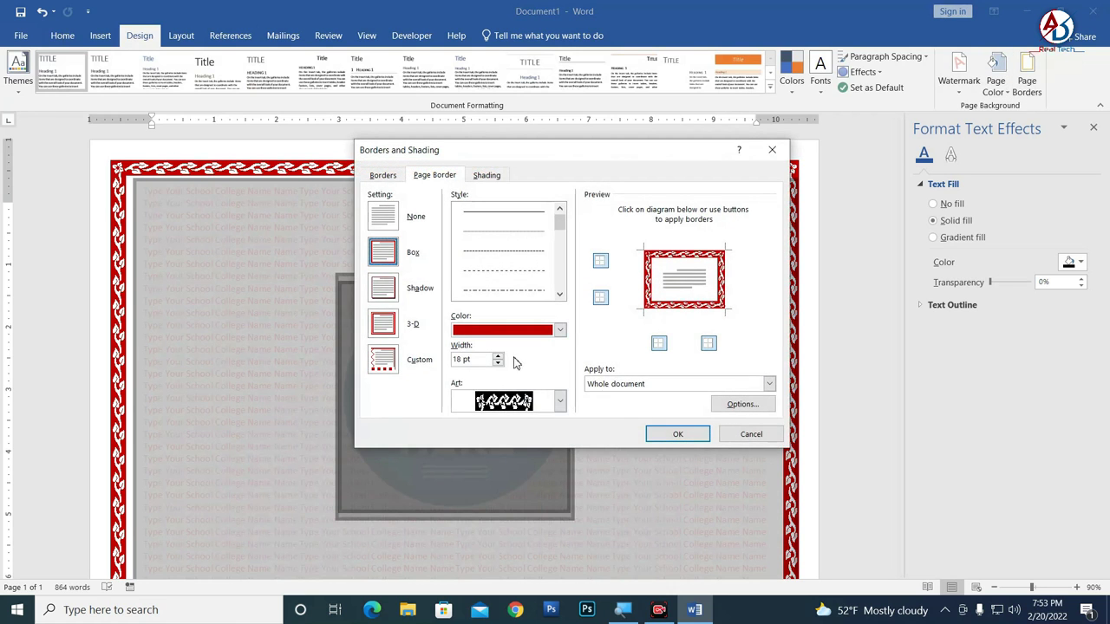
pyautogui.click(499, 356)
pyautogui.click(499, 356)
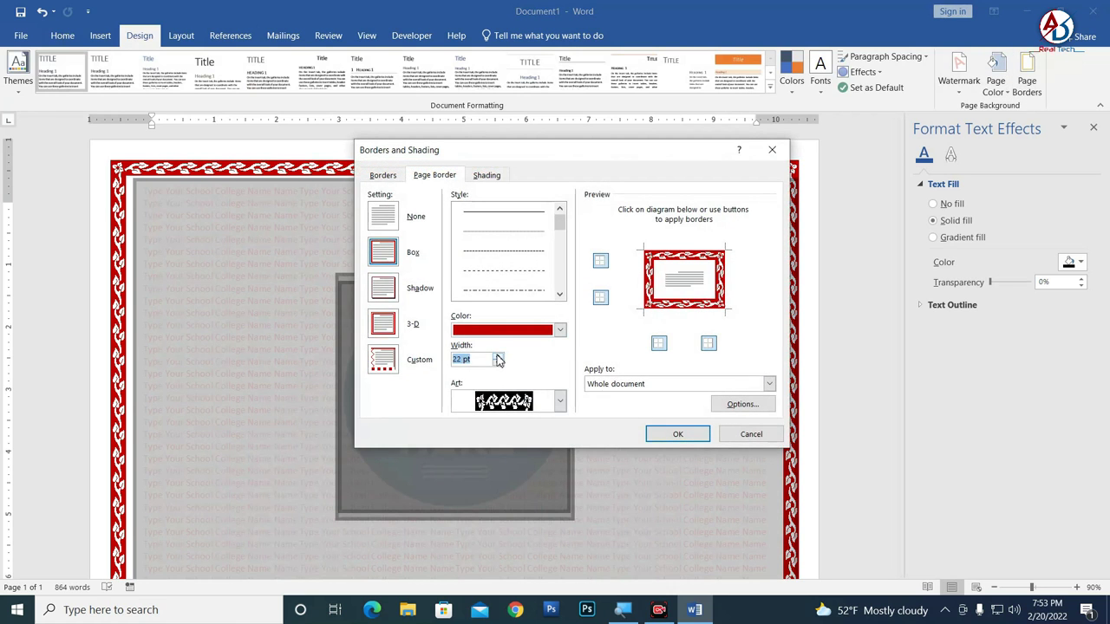
pyautogui.click(675, 437)
pyautogui.keyDown('ctrl'); pyautogui.scroll(-5, 780, 392); pyautogui.keyUp('ctrl')
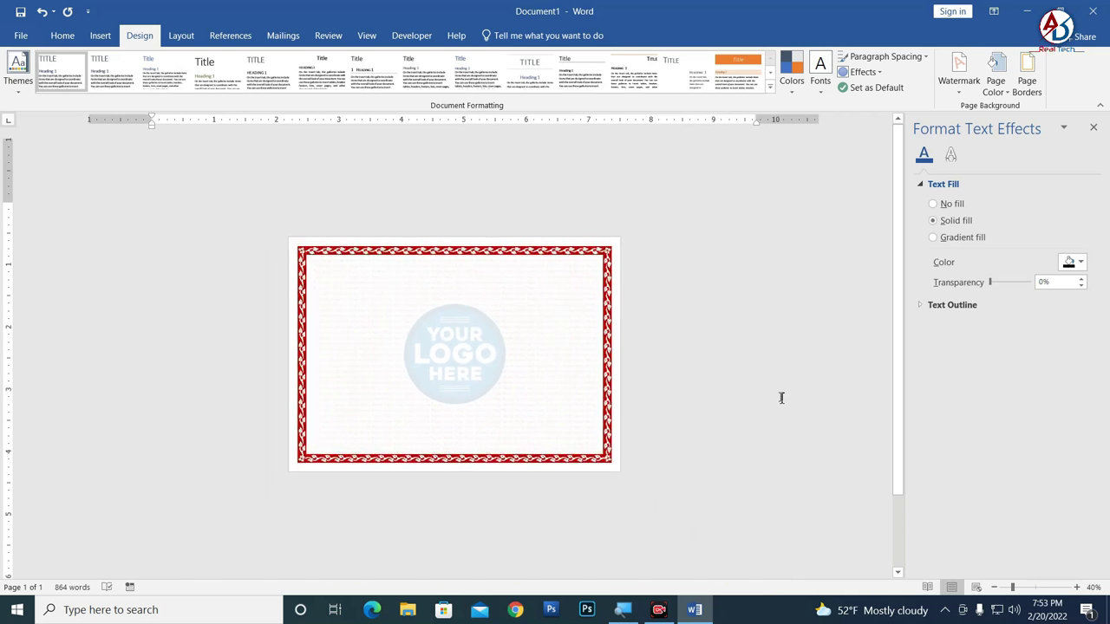
pyautogui.keyDown('ctrl'); pyautogui.scroll(1, 845, 436); pyautogui.keyUp('ctrl')
pyautogui.keyDown('ctrl'); pyautogui.scroll(1, 484, 385); pyautogui.keyUp('ctrl')
pyautogui.keyDown('ctrl'); pyautogui.scroll(-1, 487, 397); pyautogui.keyUp('ctrl')
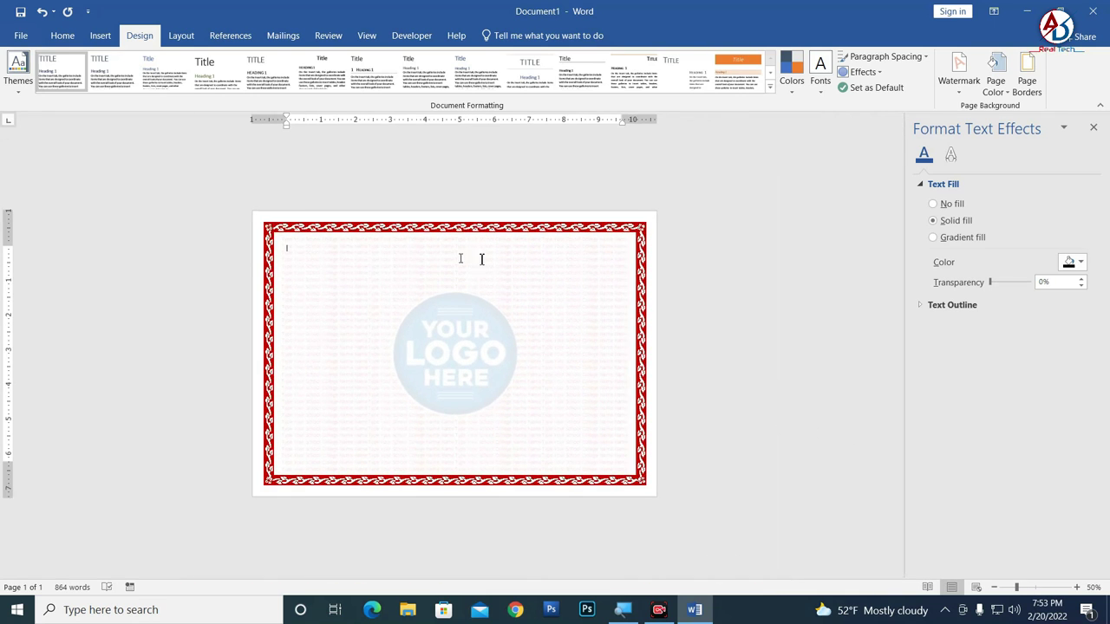
pyautogui.keyDown('ctrl'); pyautogui.scroll(1, 605, 382); pyautogui.keyUp('ctrl')
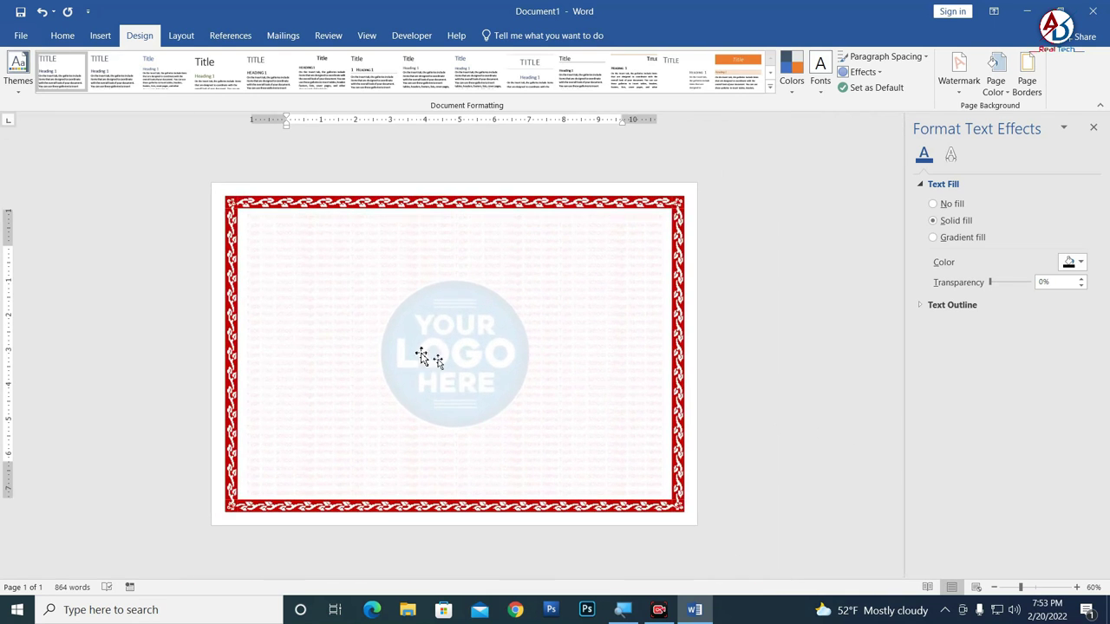
# Step: Raise the logo's picture fill transparency from 87% to 94% in Format Picture
pyautogui.click(474, 389)
pyautogui.click(924, 155)
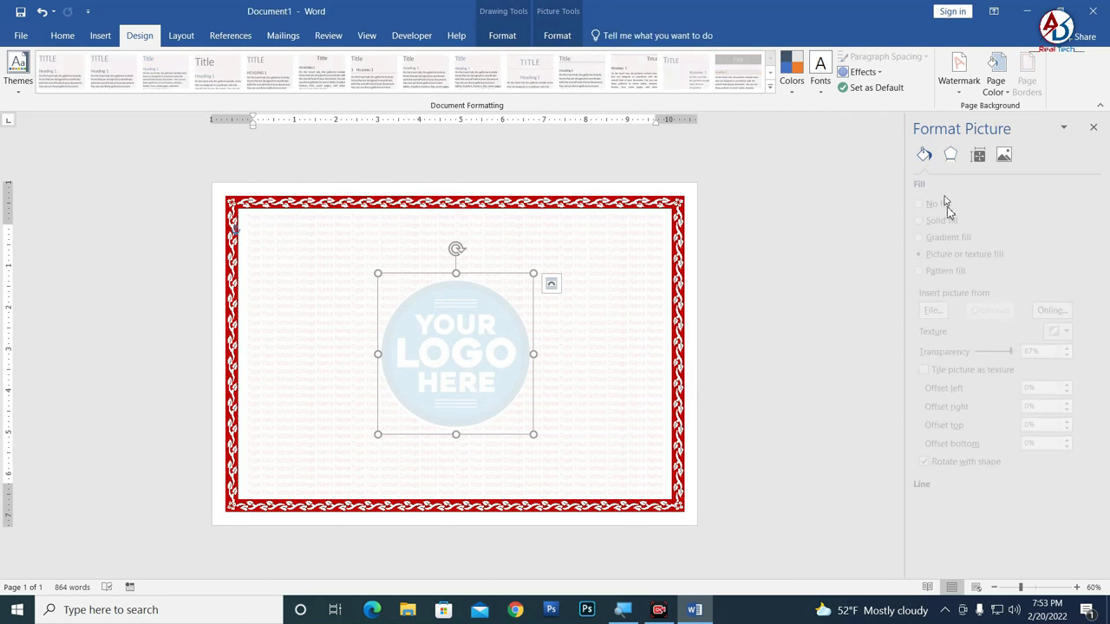
pyautogui.click(1081, 347)
pyautogui.click(1081, 348)
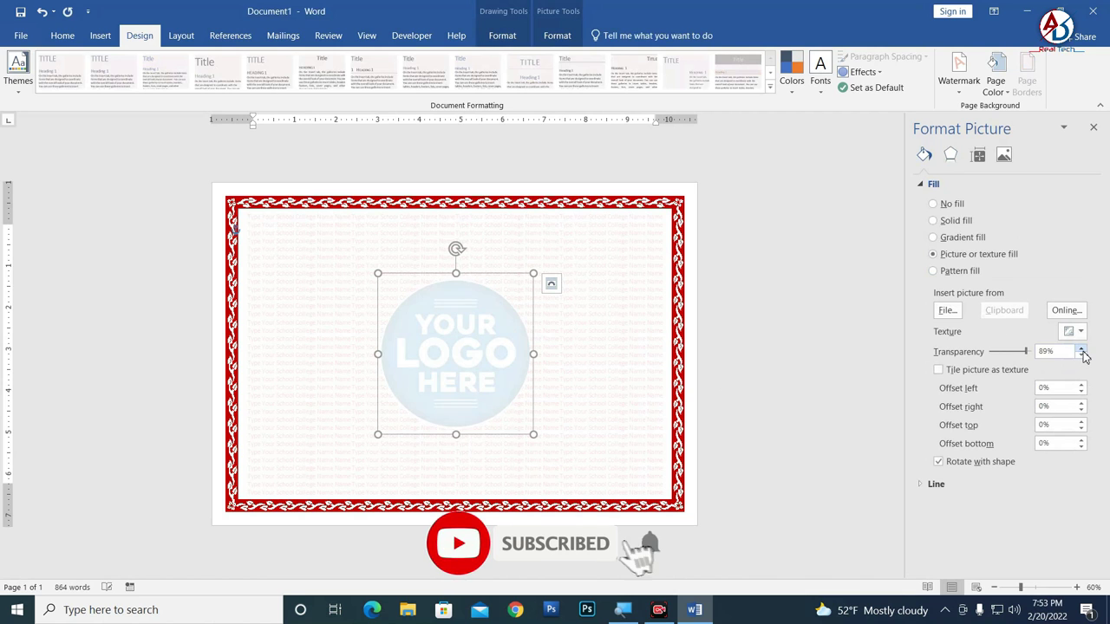
pyautogui.click(1081, 348)
pyautogui.click(1081, 348)
pyautogui.click(1081, 348)
pyautogui.click(1080, 349)
pyautogui.click(632, 377)
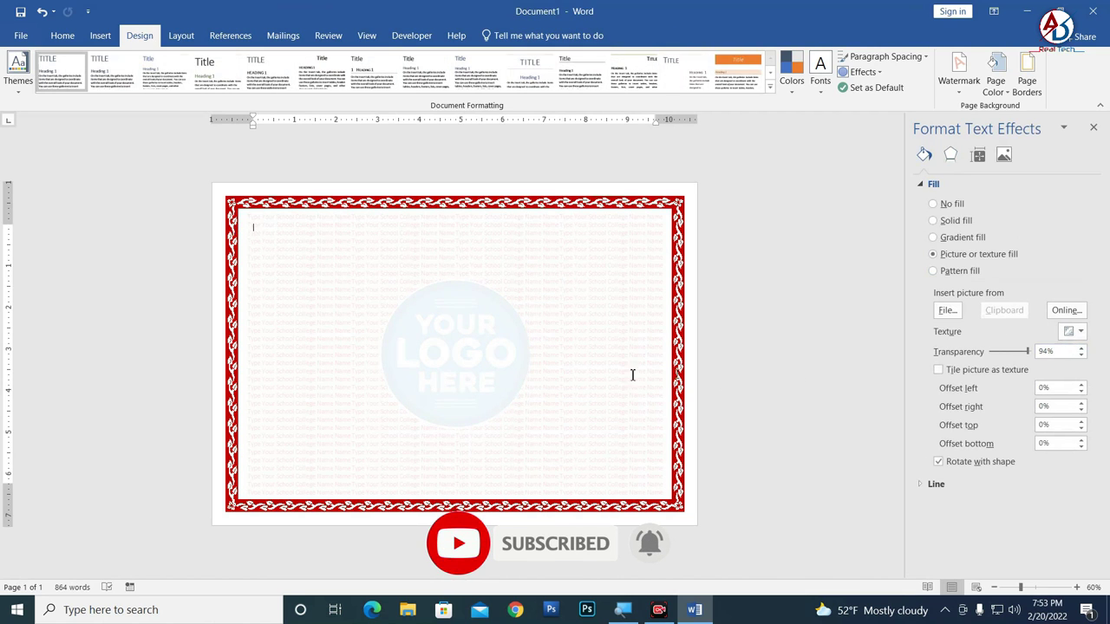
pyautogui.keyDown('ctrl'); pyautogui.scroll(-1, 632, 376); pyautogui.keyUp('ctrl')
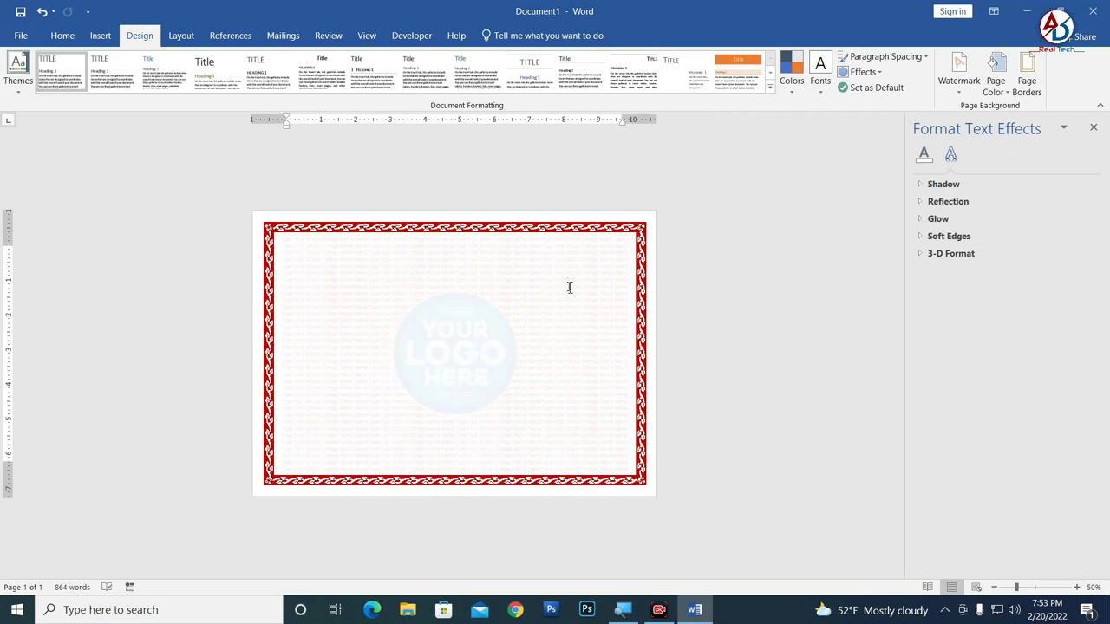